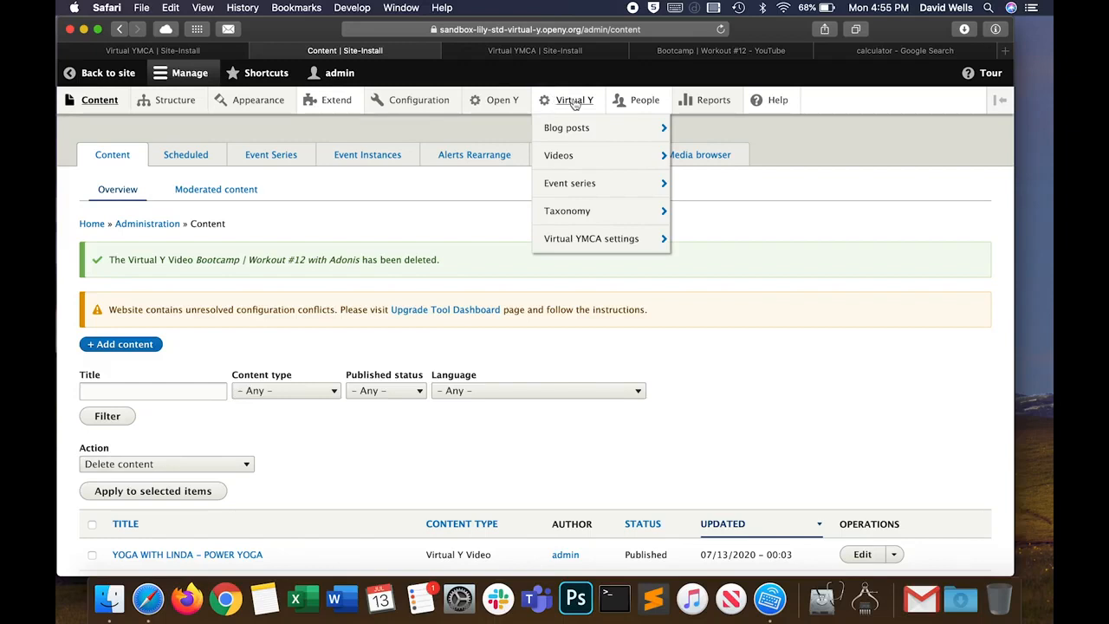
Step: Start creating a new content item of type Virtual Y Video
mouse_move(554, 162)
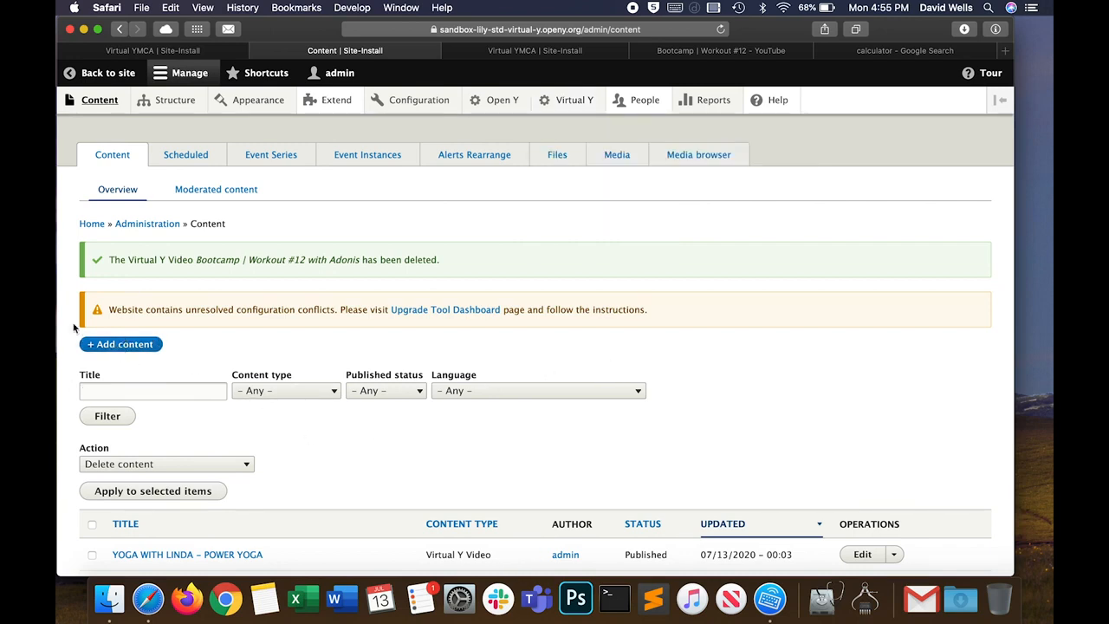
left_click(120, 345)
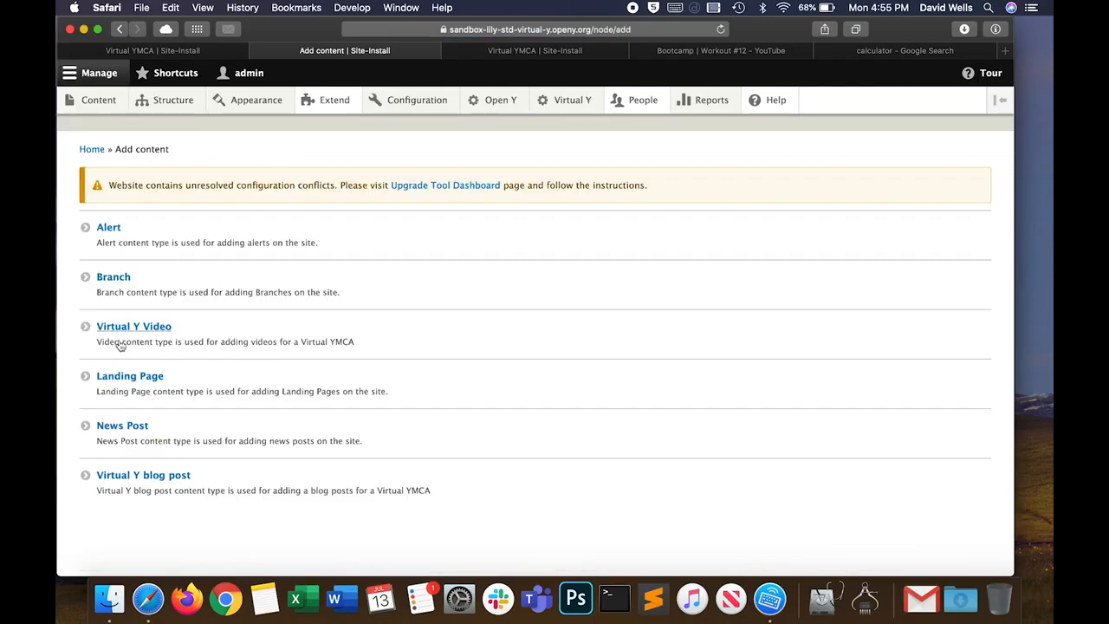
left_click(137, 330)
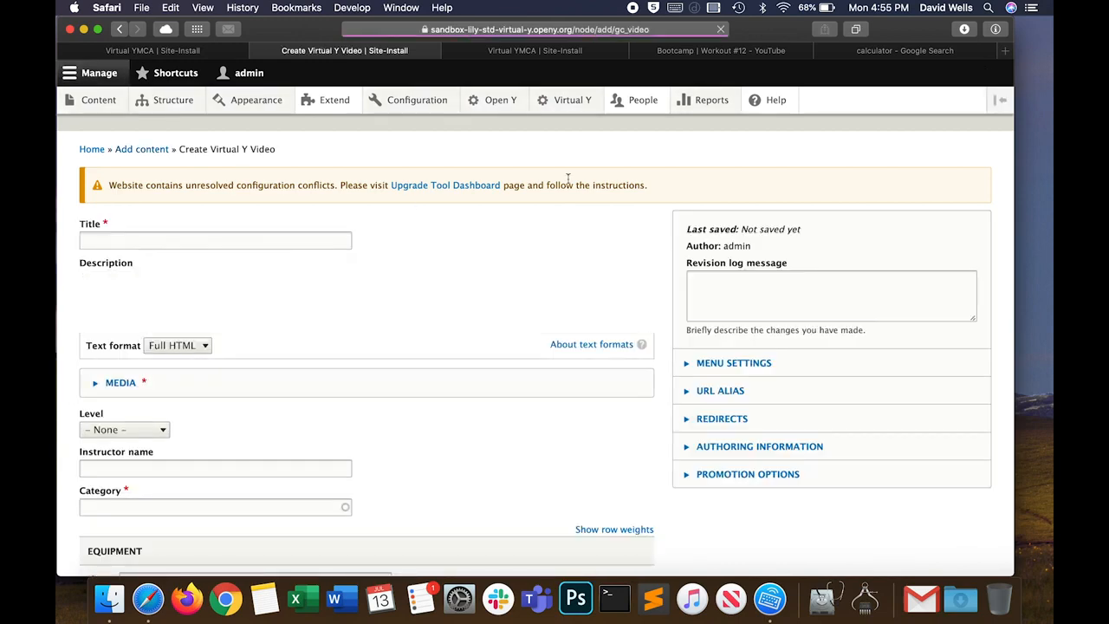
Step: Copy the YouTube video's title, Bootcamp | Workout #12, into the Title field and append "with" plus the instructor's name
left_click(668, 49)
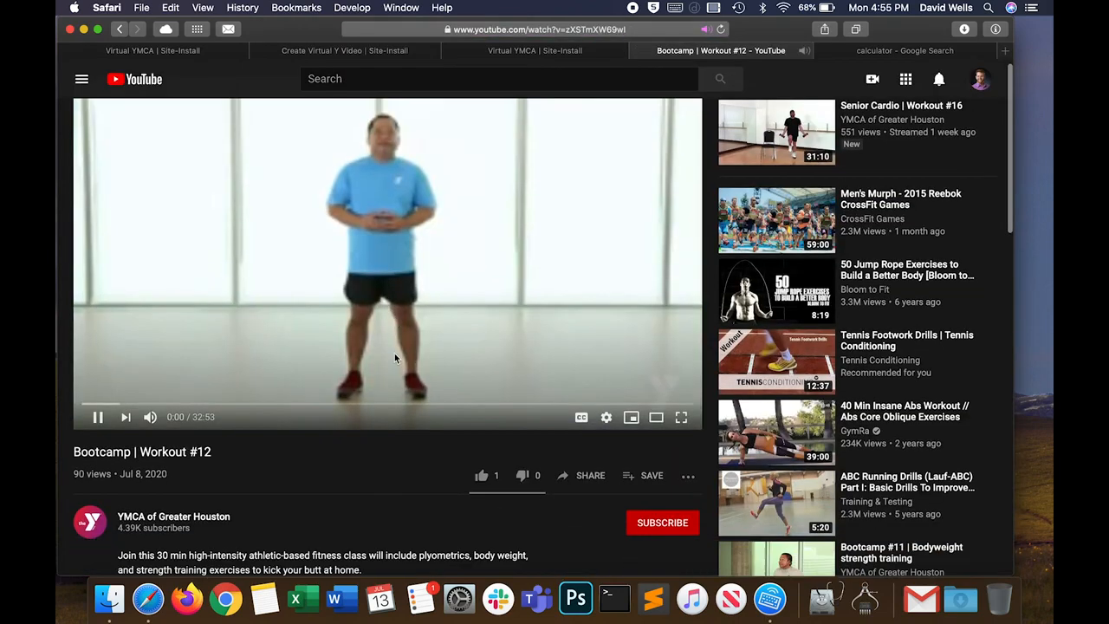
scroll(394, 353, "down", 2)
left_click(273, 281)
left_click_drag(221, 401, 73, 398)
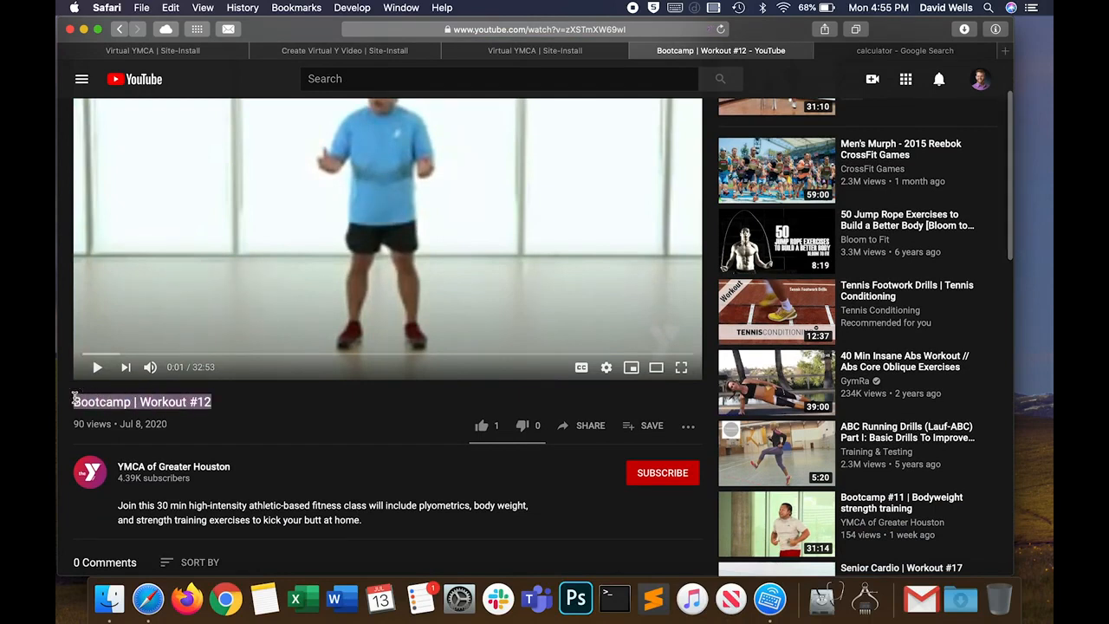
key("super+c")
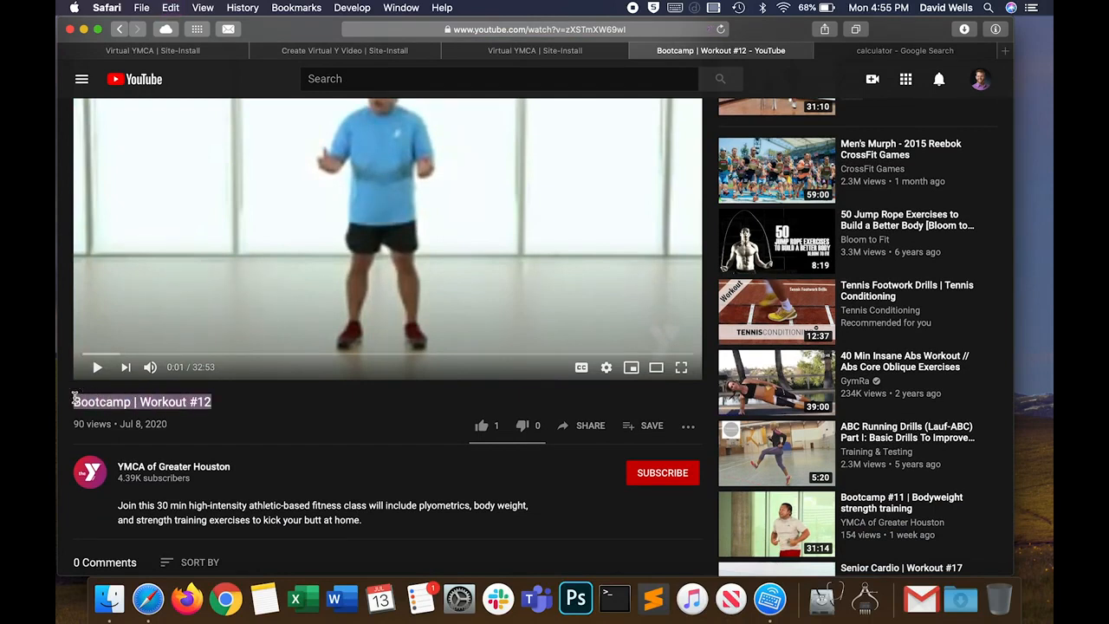
key("super+2")
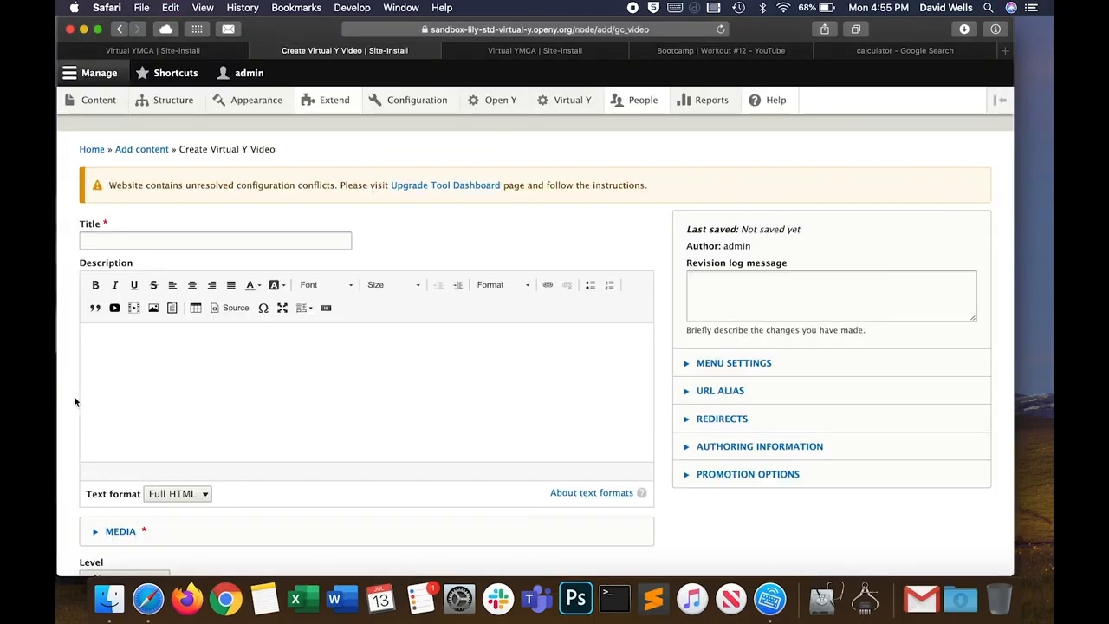
left_click(126, 241)
key("super+v")
type("with AD")
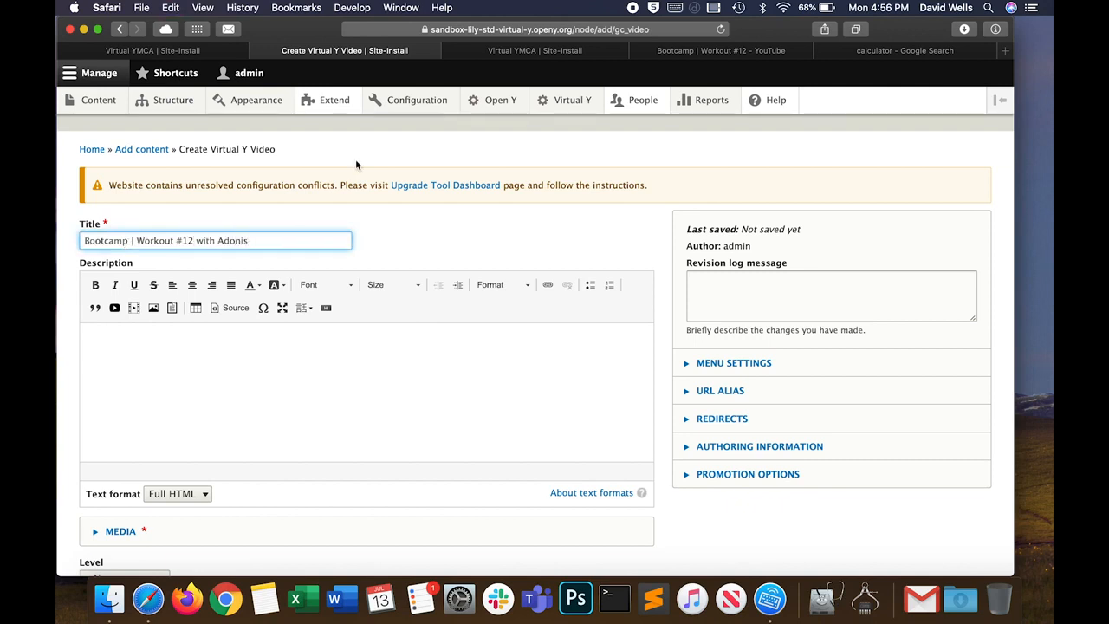
Step: Copy the two-line class description from the YouTube page into the Description field
left_click(699, 54)
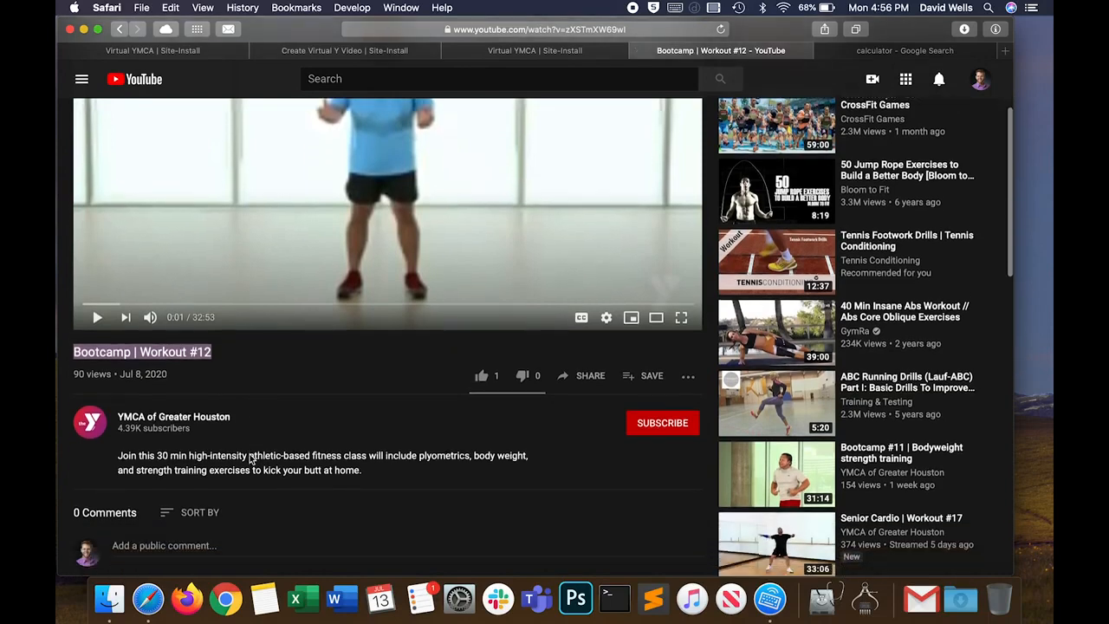
scroll(251, 460, "down", 1)
left_click_drag(364, 433, 117, 418)
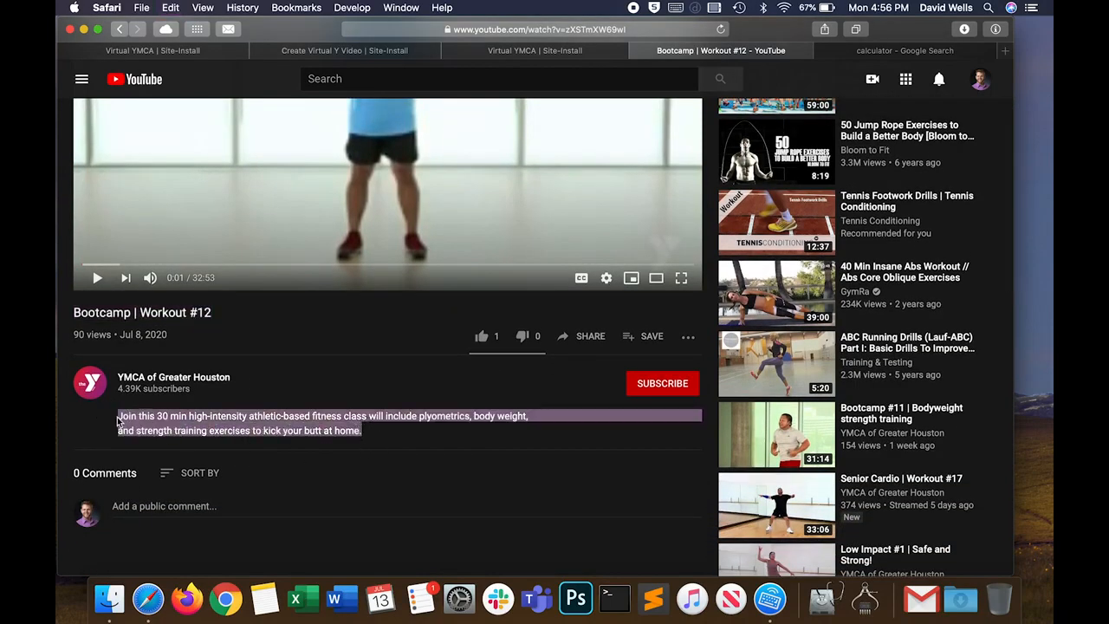
key("super+2")
left_click(135, 341)
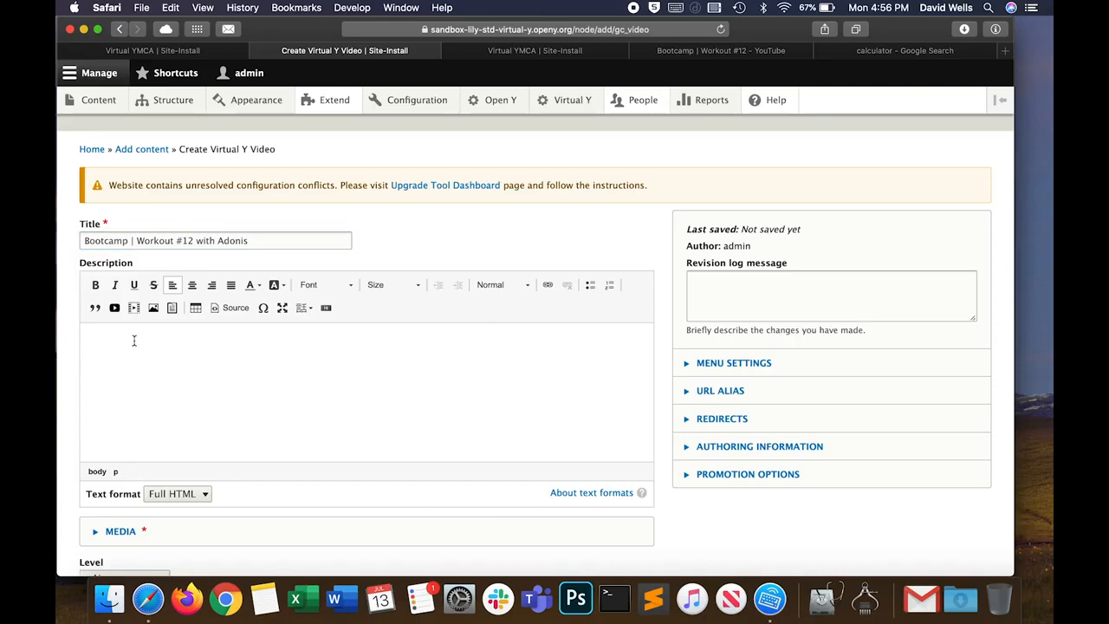
key("super+v")
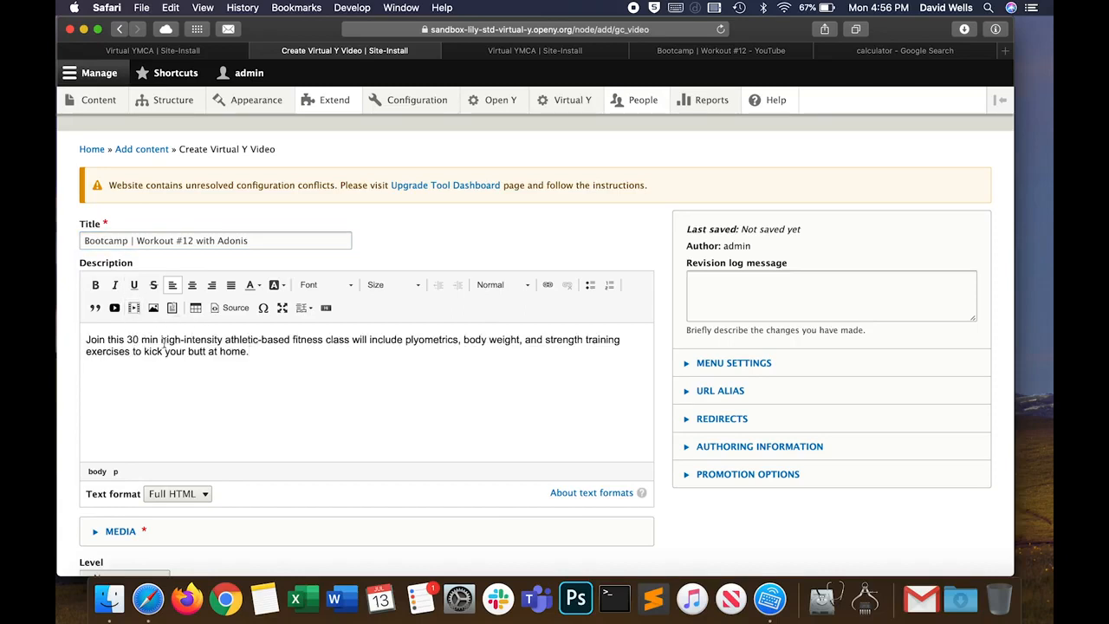
Step: Try centred, right and justified alignment on the description text and return it to left alignment
left_click(193, 284)
left_click(212, 285)
left_click(230, 285)
left_click(210, 285)
left_click(193, 284)
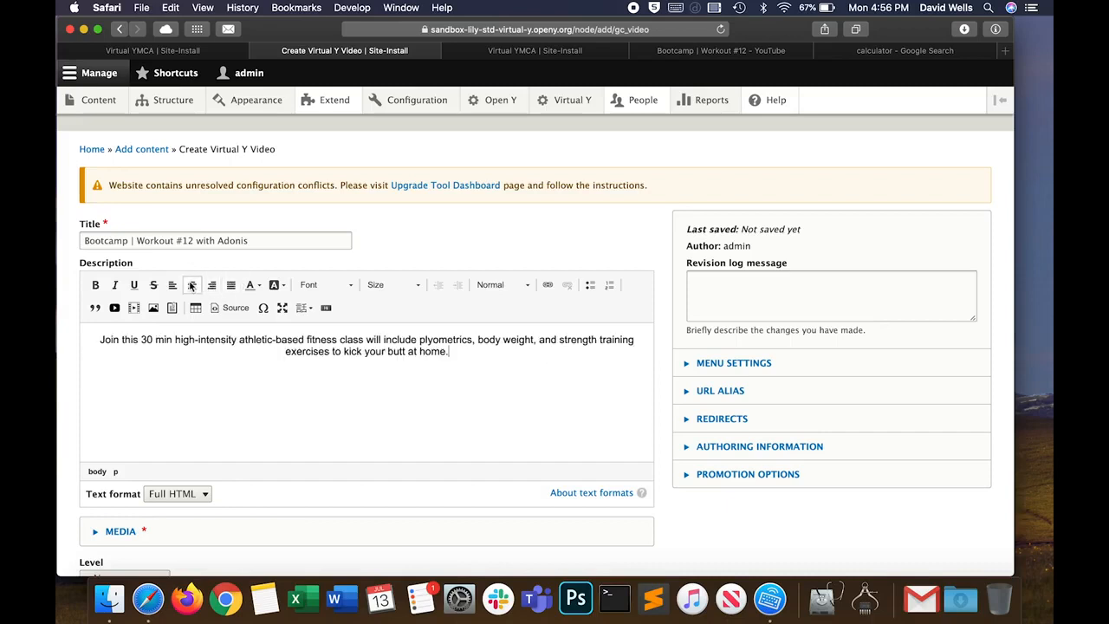
left_click(172, 284)
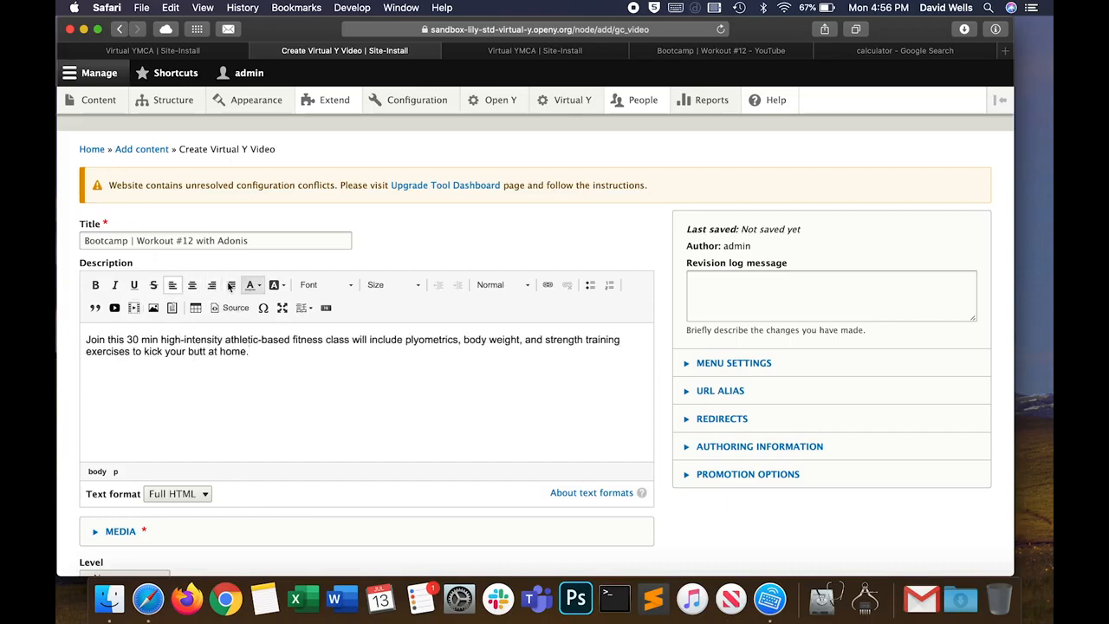
Step: Expand the required Media section and open its Select videos dialog
scroll(241, 359, "down", 3)
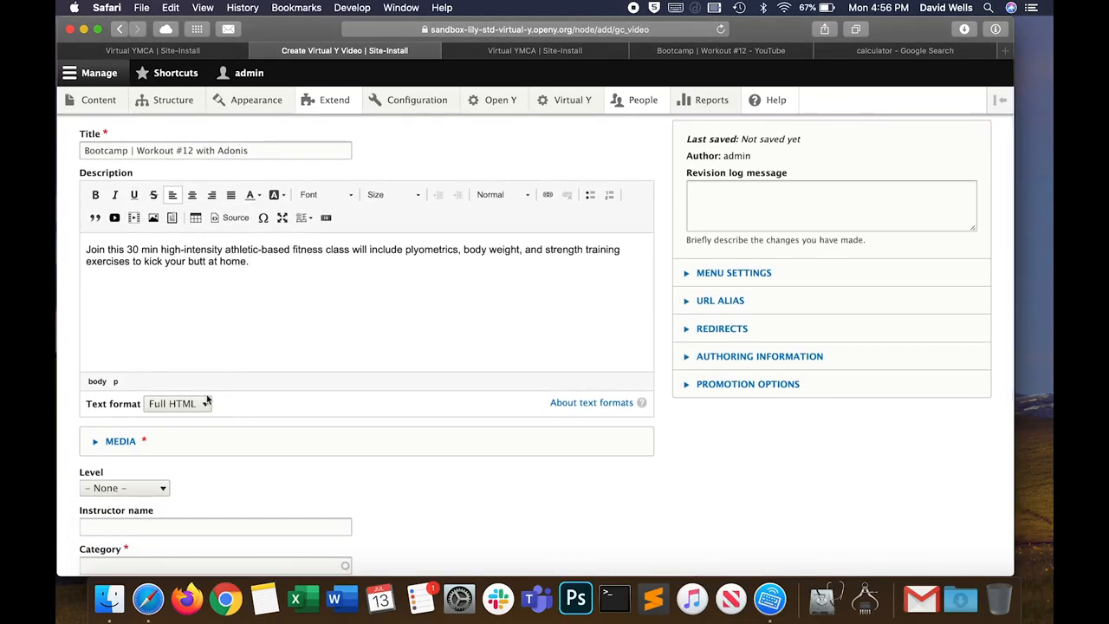
left_click(212, 443)
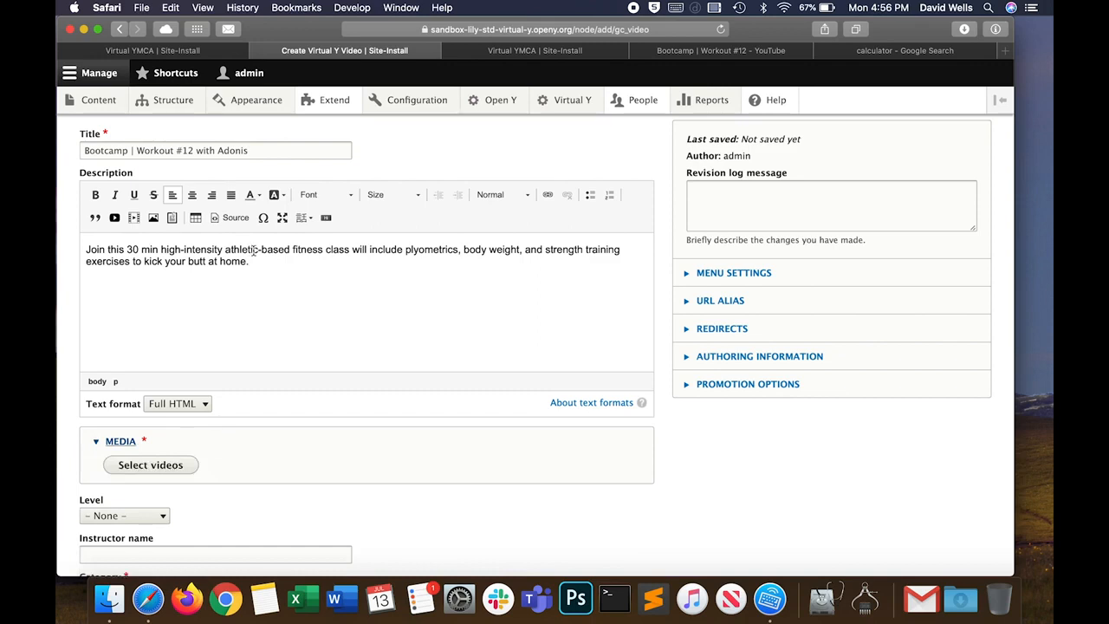
scroll(232, 279, "down", 6)
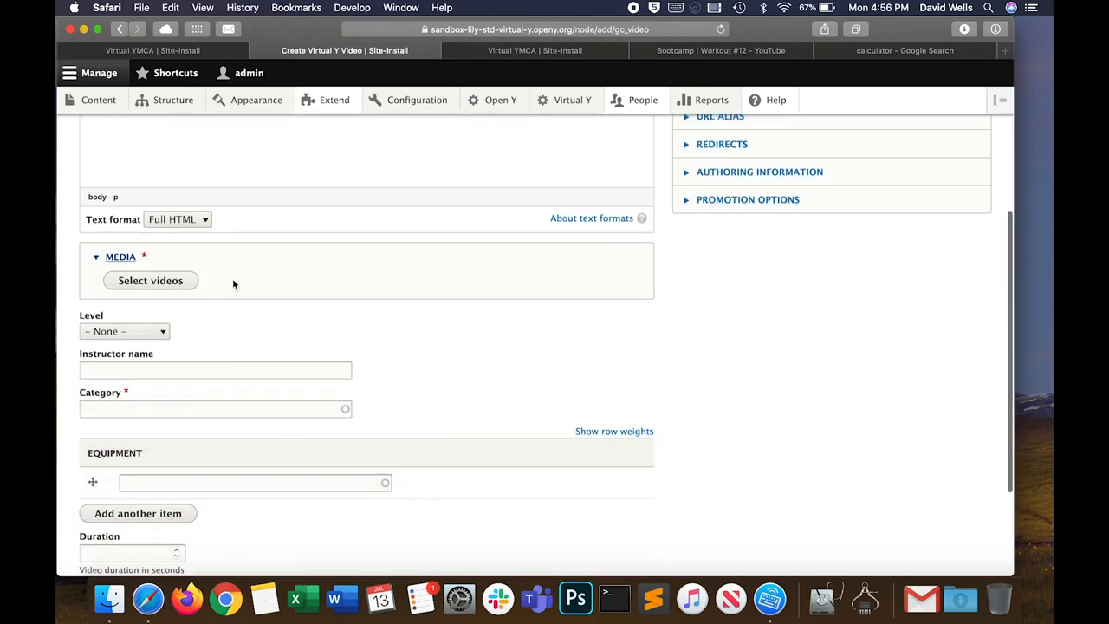
left_click(119, 258)
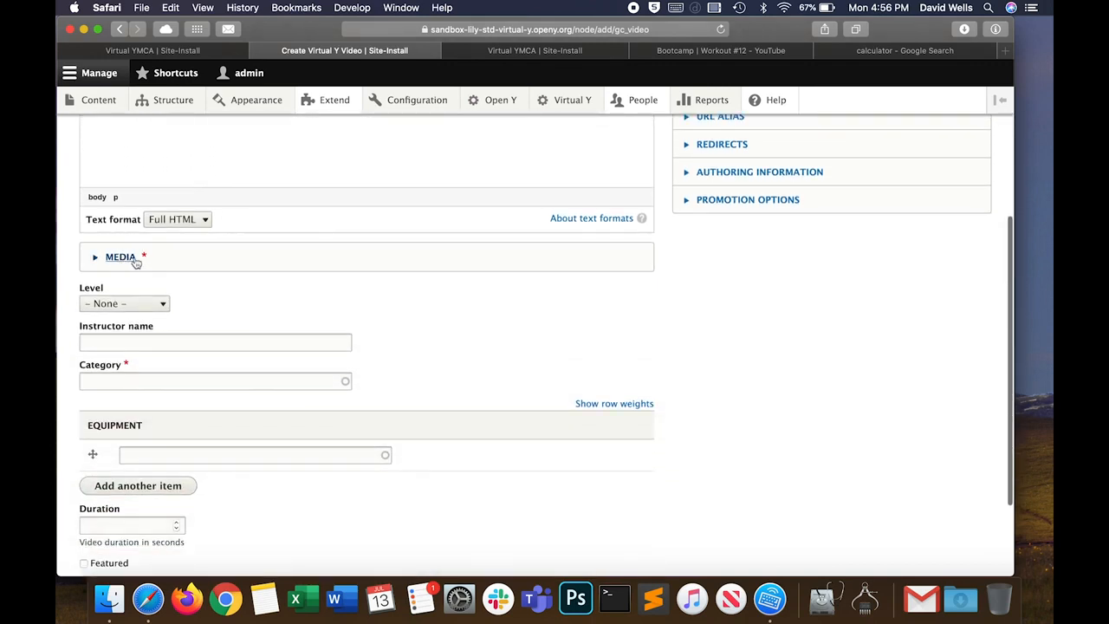
left_click(123, 258)
double_click(113, 258)
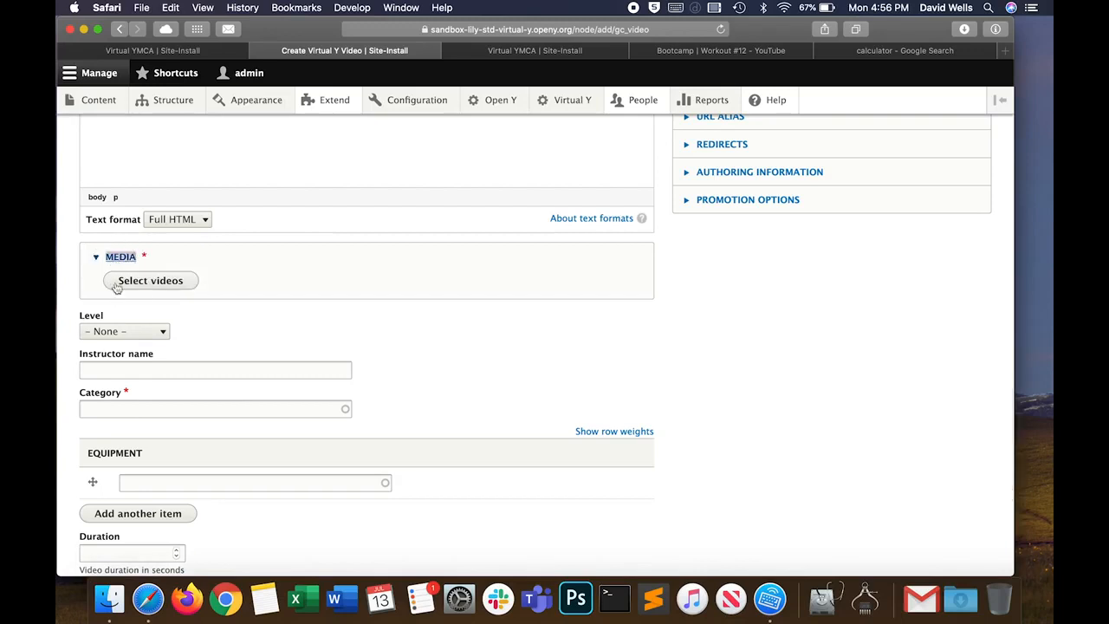
left_click(125, 286)
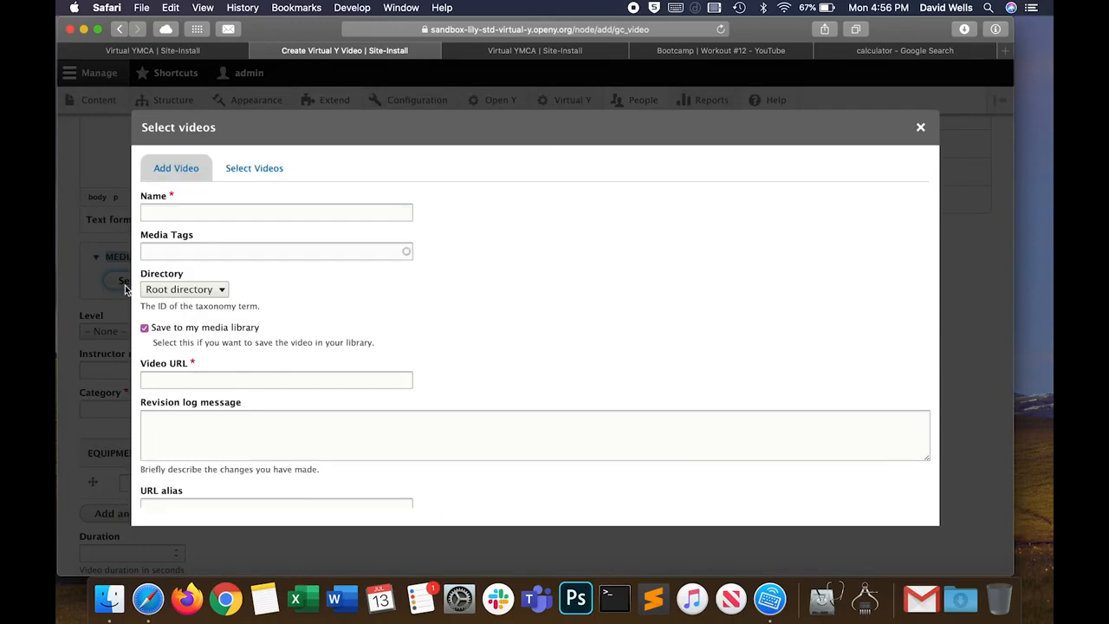
Step: Name the new video Bootcamp | Workout #12 with the instructor's name, using the copied YouTube title, and keep Root directory
left_click(722, 54)
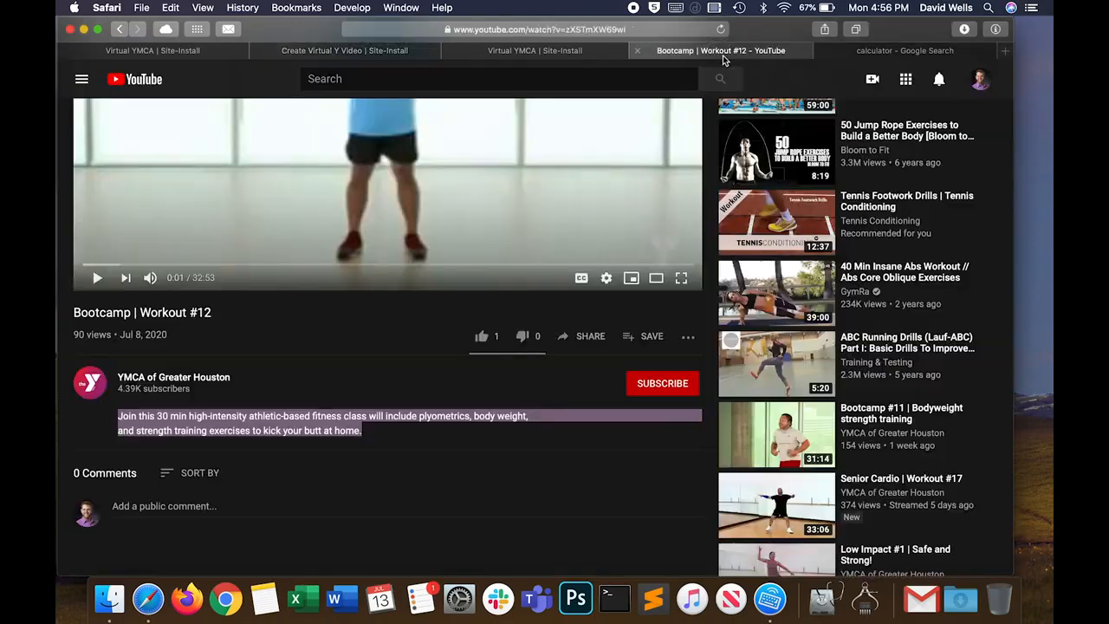
left_click_drag(237, 312, 76, 309)
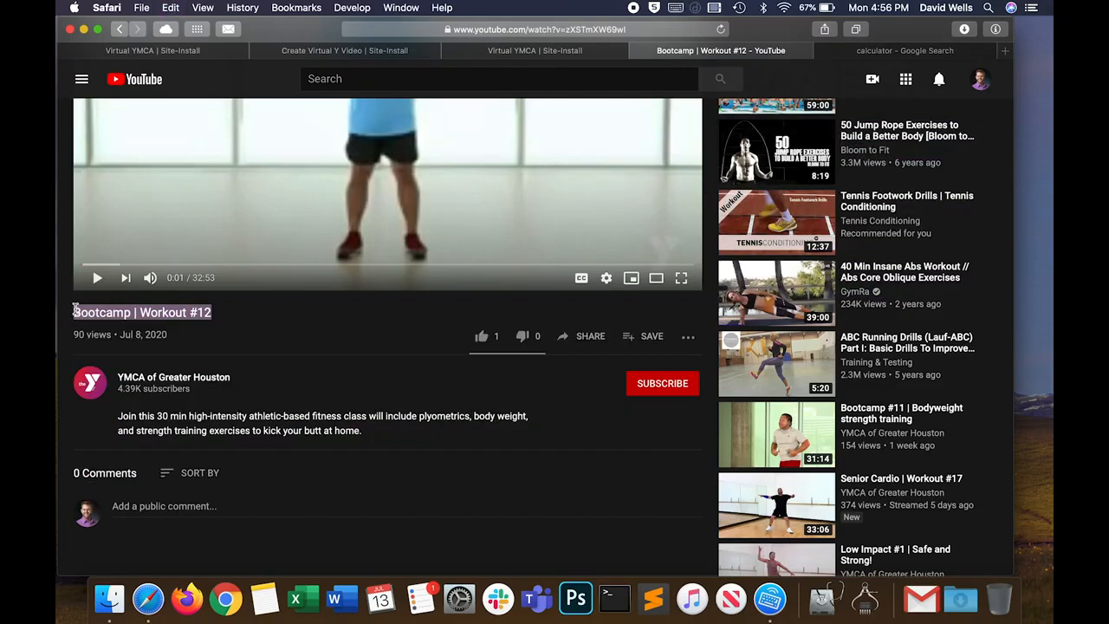
key("super+2")
left_click(196, 213)
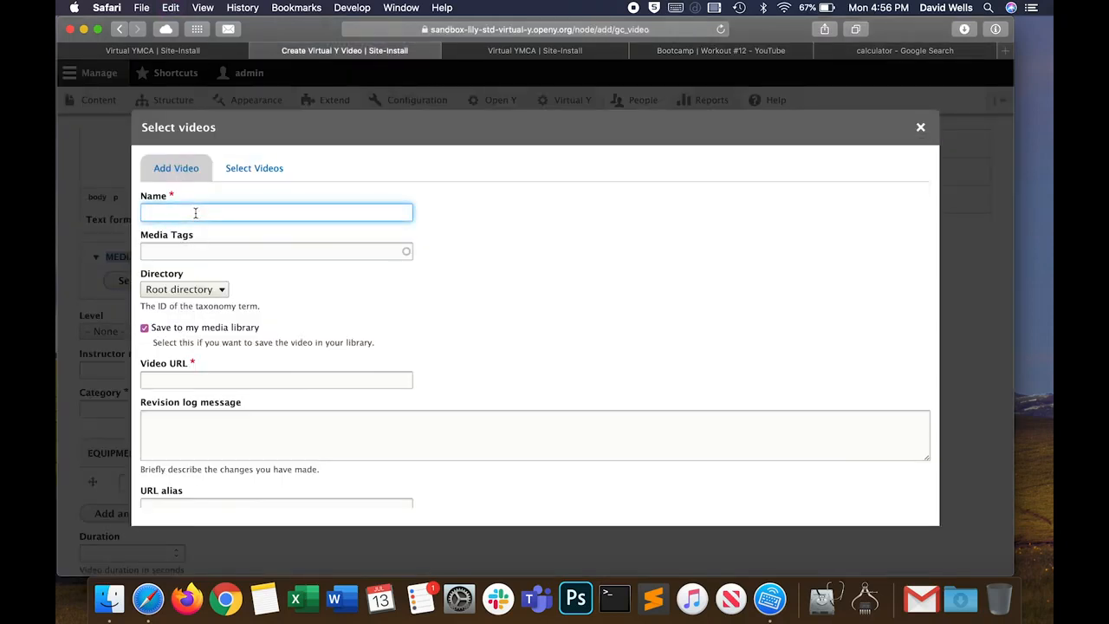
key("super+v")
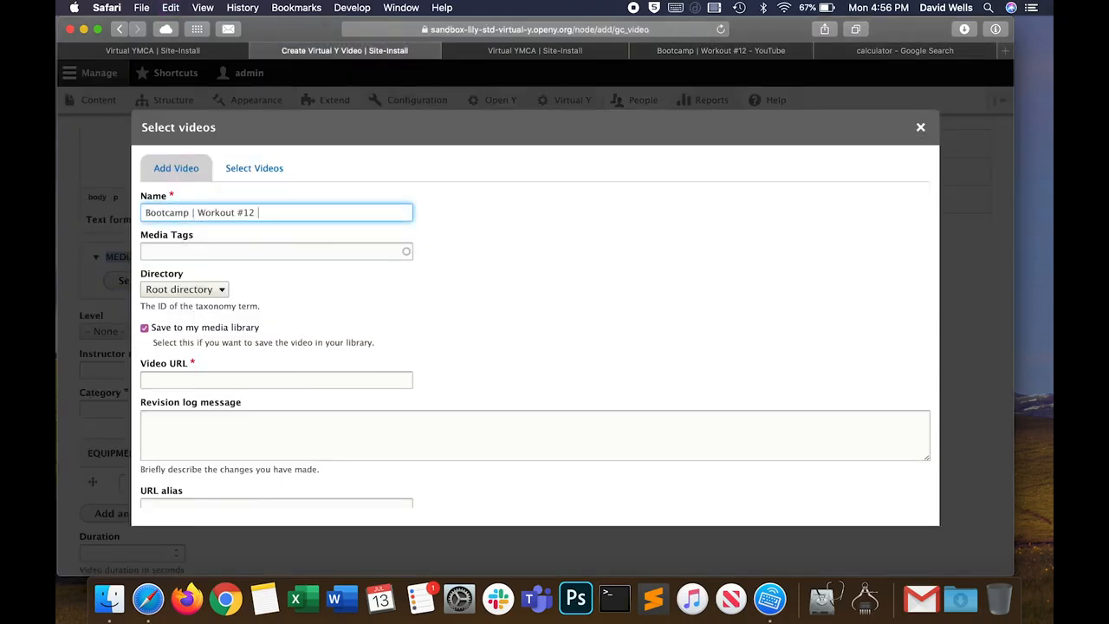
type("with Adonis")
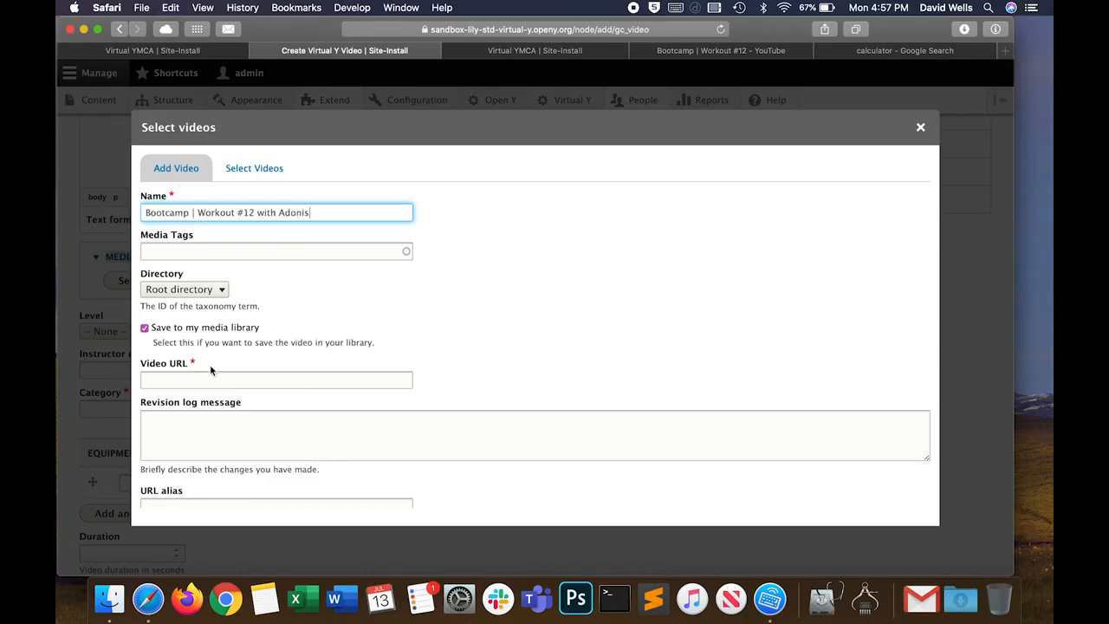
left_click(212, 293)
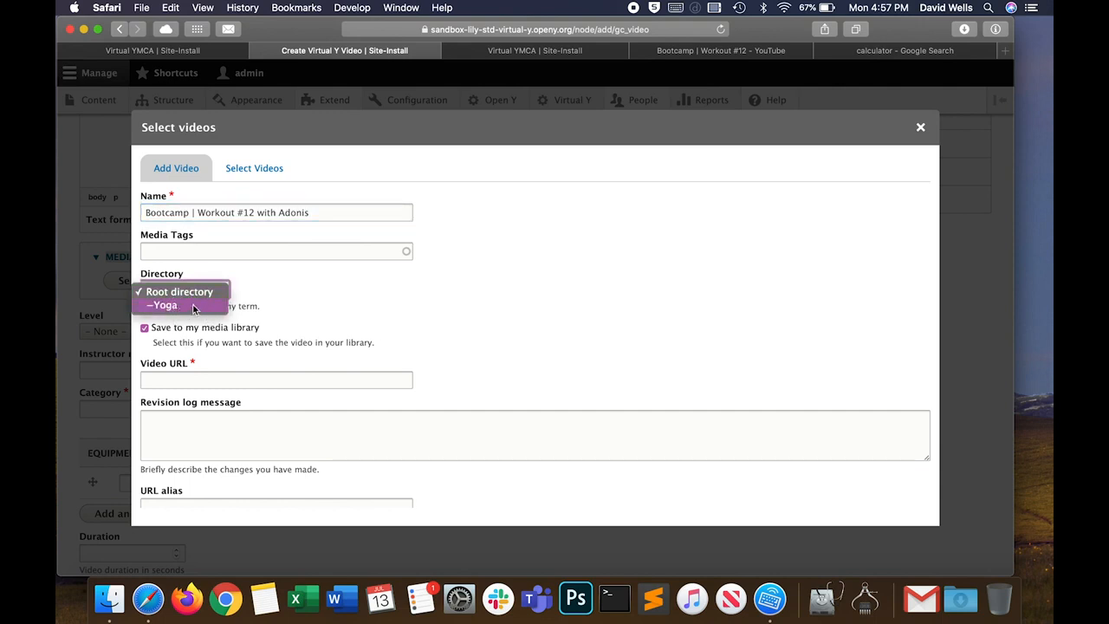
left_click(284, 310)
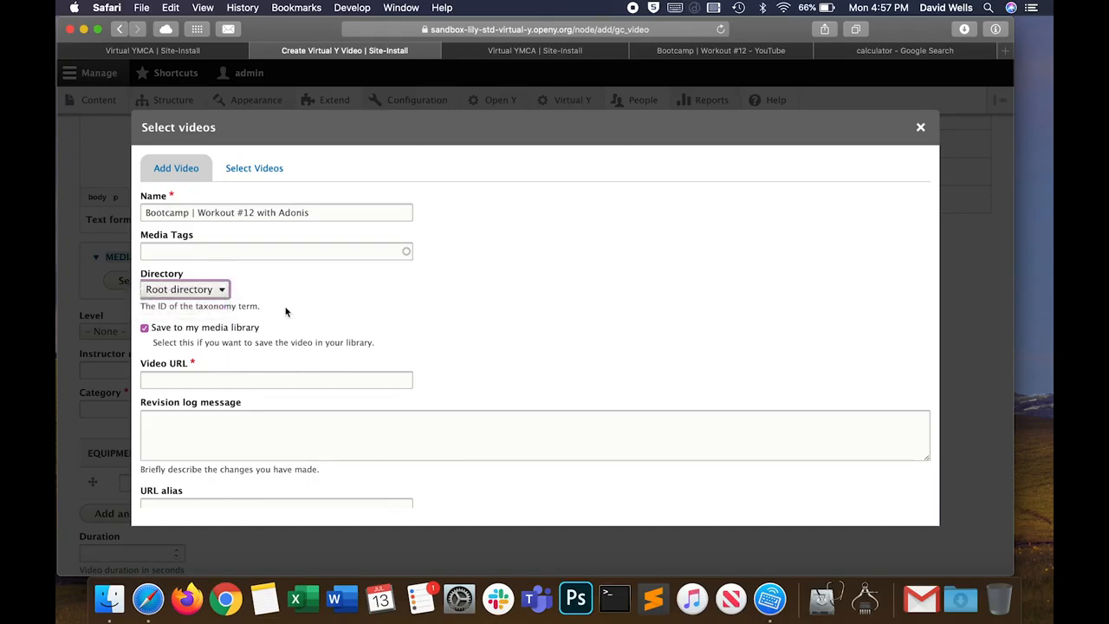
Step: Copy the YouTube page's address into the Video URL field and save the video entity
left_click(333, 383)
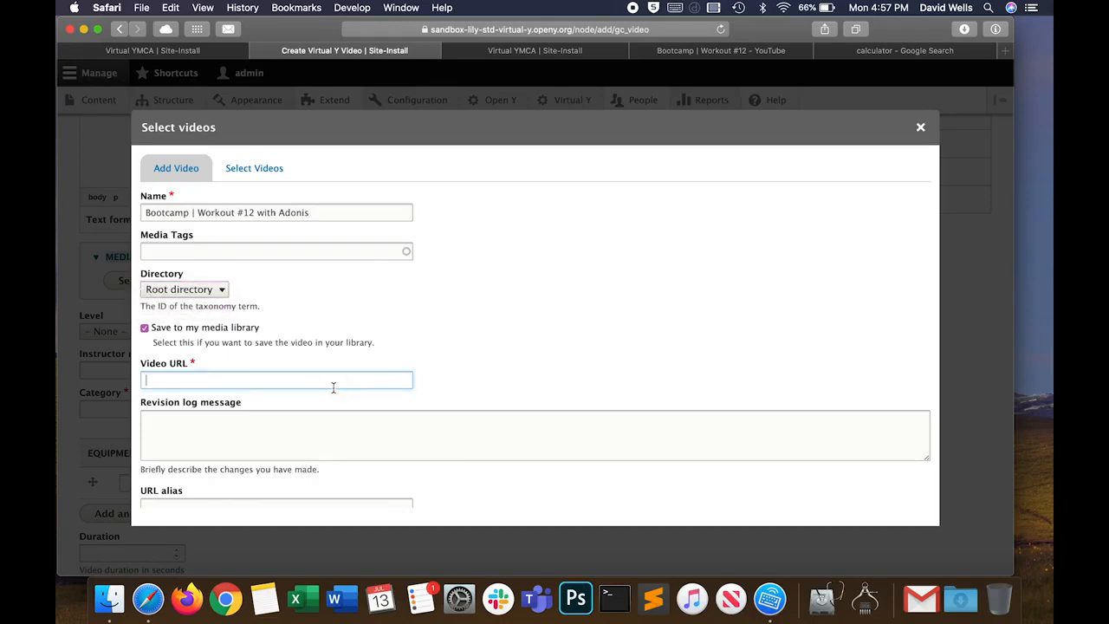
left_click(715, 52)
left_click(596, 29)
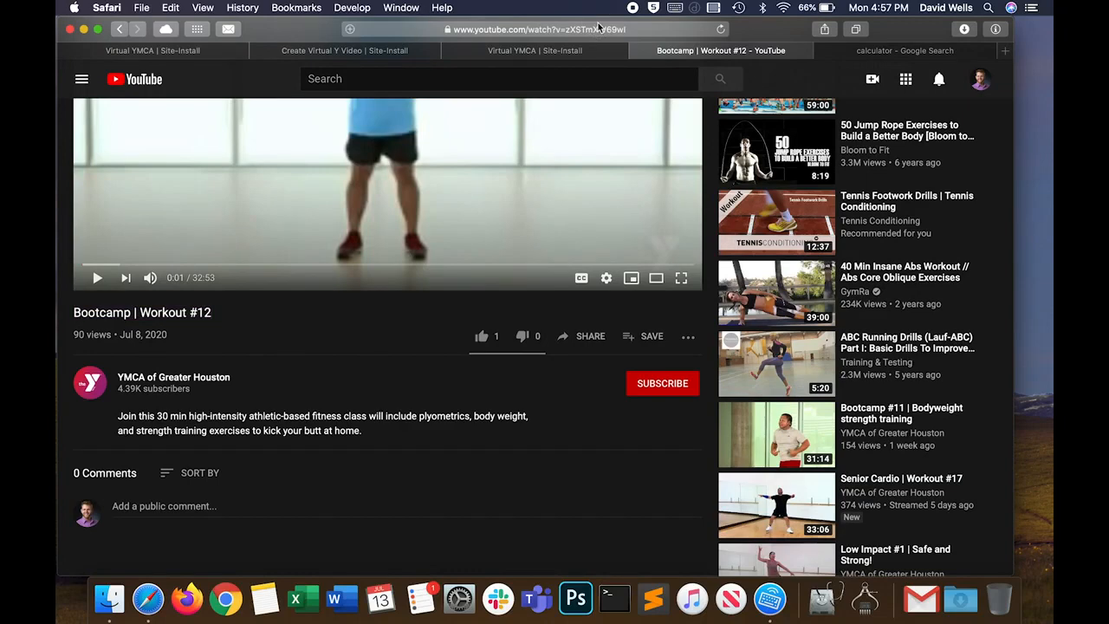
key("super+c")
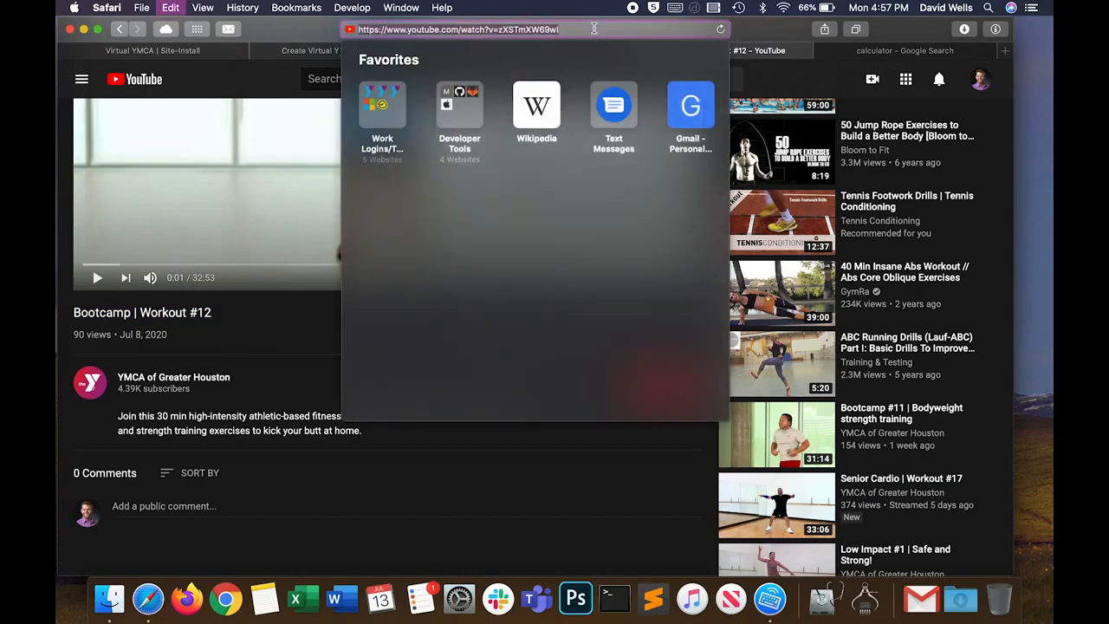
left_click(313, 52)
key("super+v")
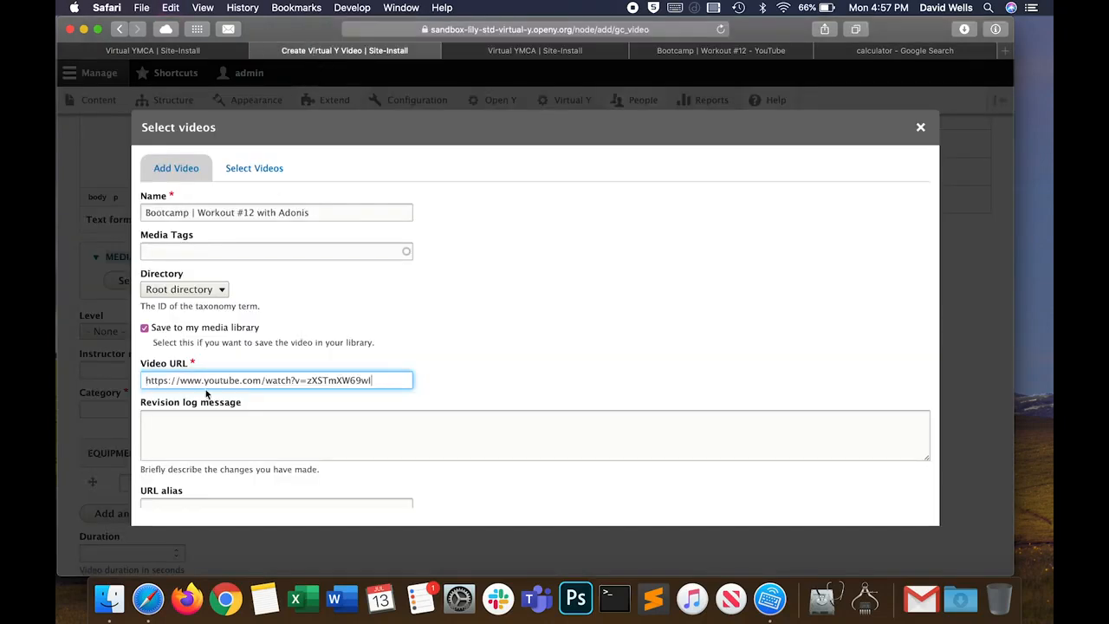
scroll(317, 361, "down", 3)
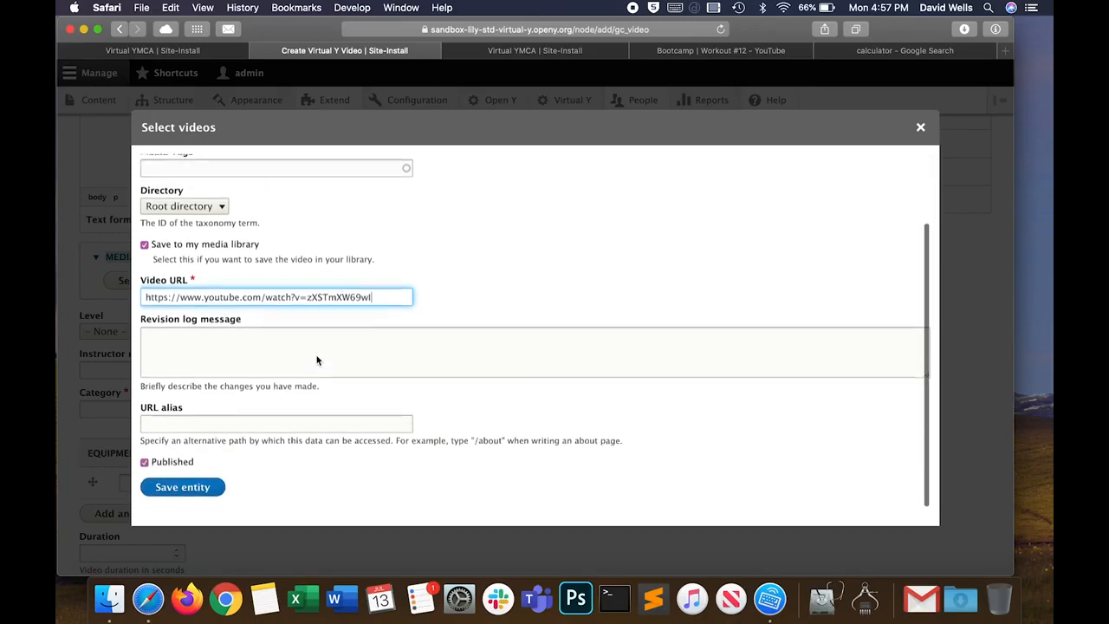
left_click(182, 491)
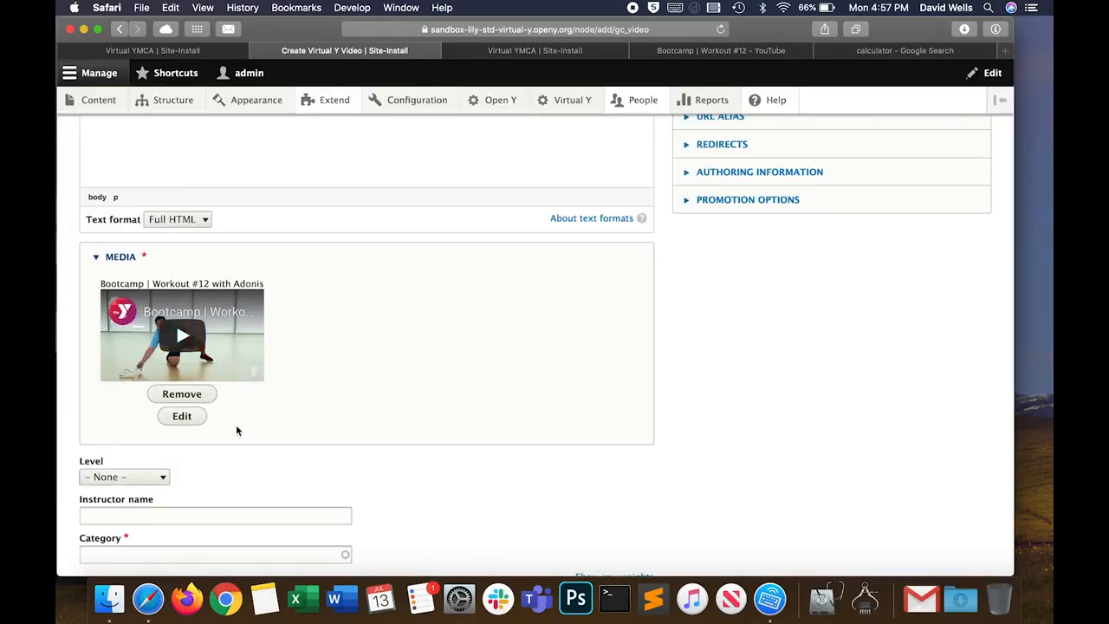
Step: Collapse the Media section, set Level to INTERMEDIATE and enter the instructor's name
left_click(178, 260)
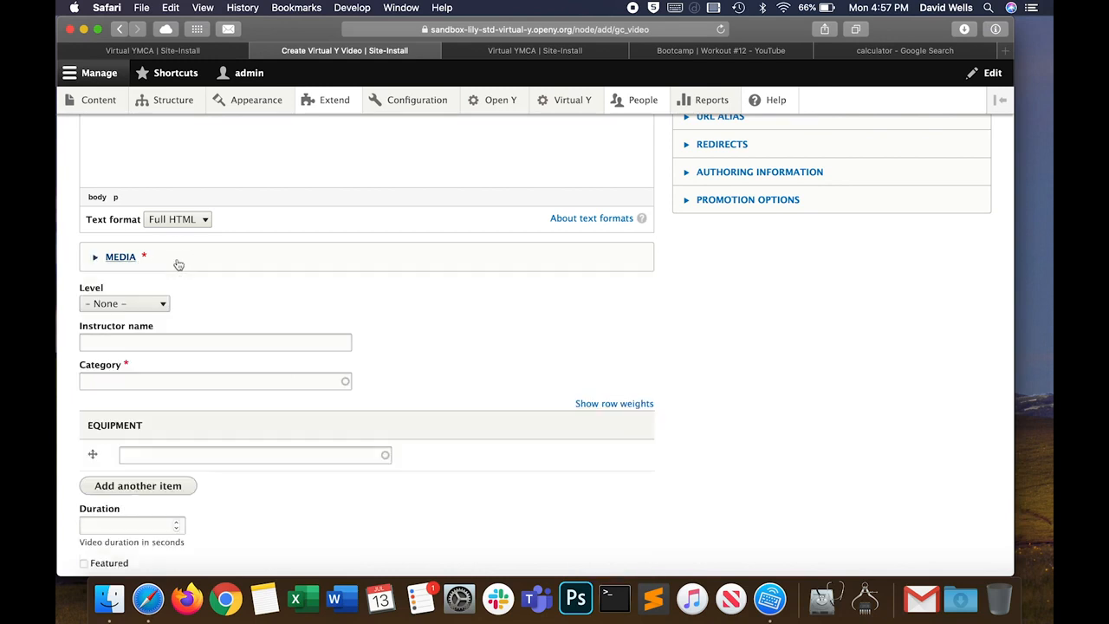
left_click(111, 305)
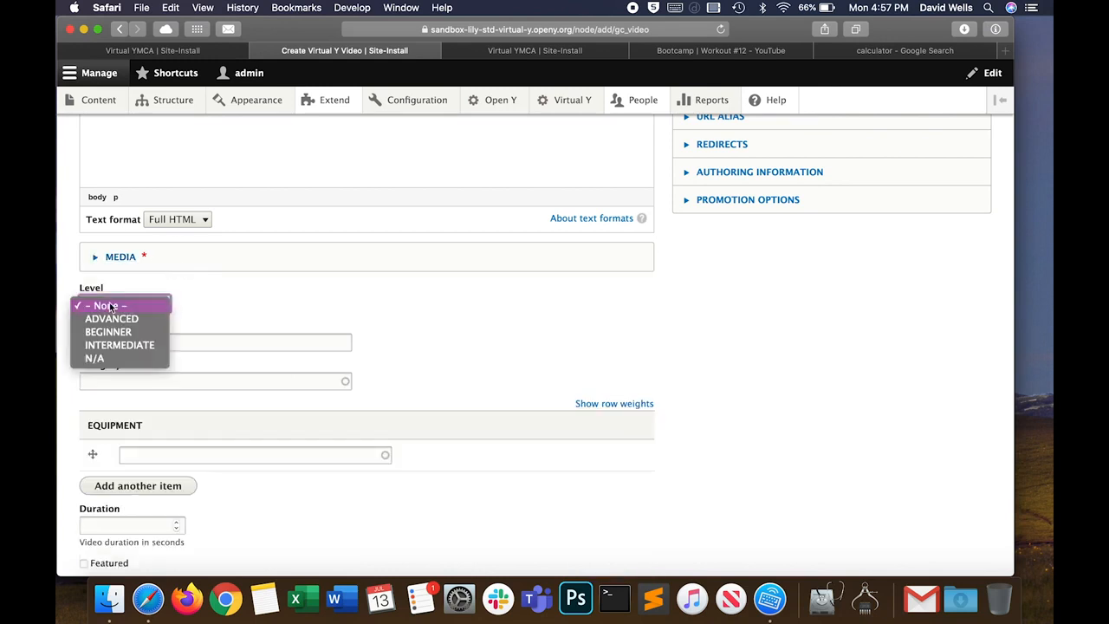
left_click(106, 345)
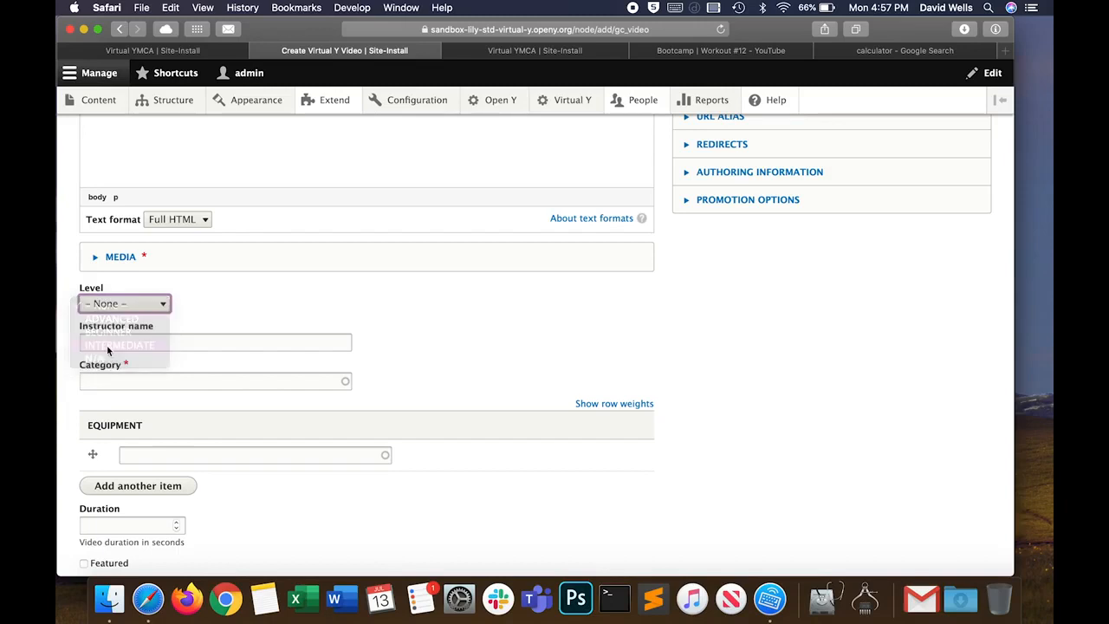
left_click(107, 345)
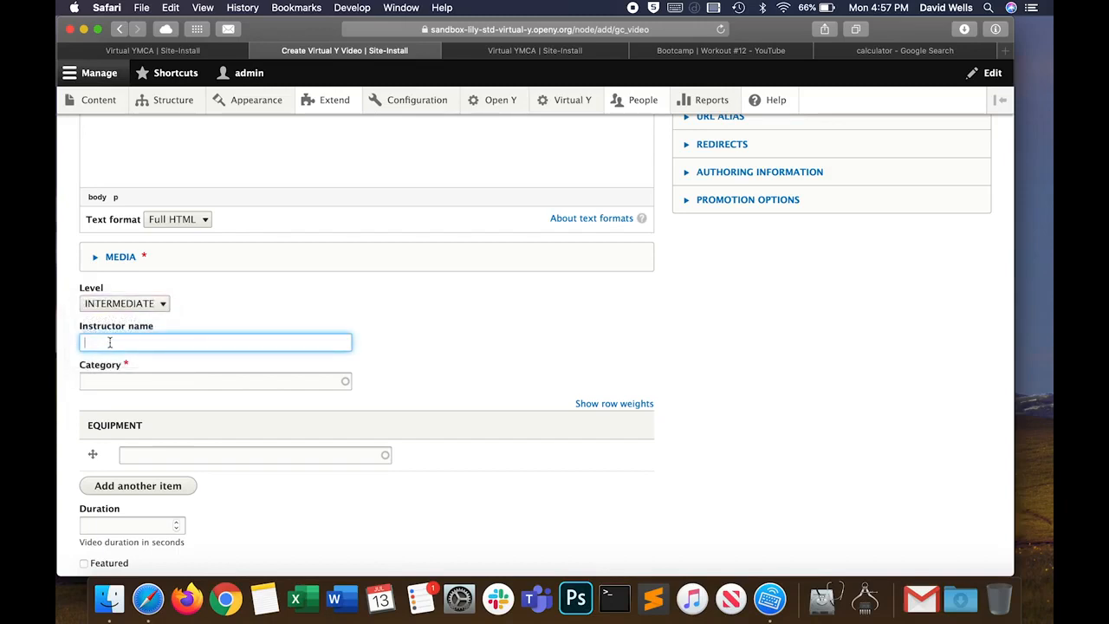
left_click(132, 305)
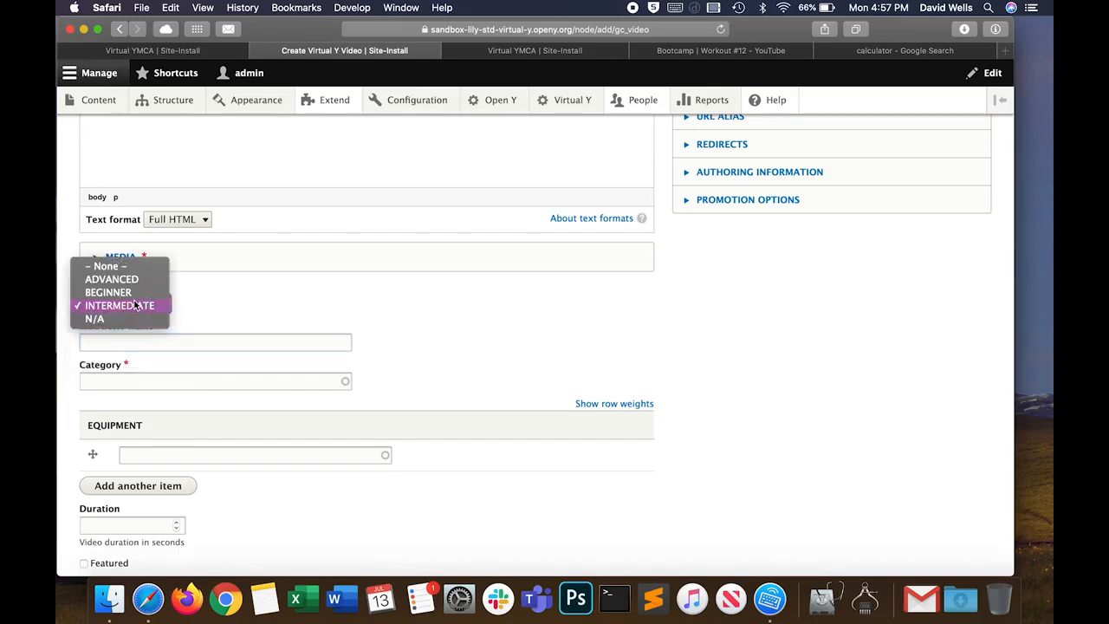
left_click(96, 329)
left_click(102, 347)
type("A")
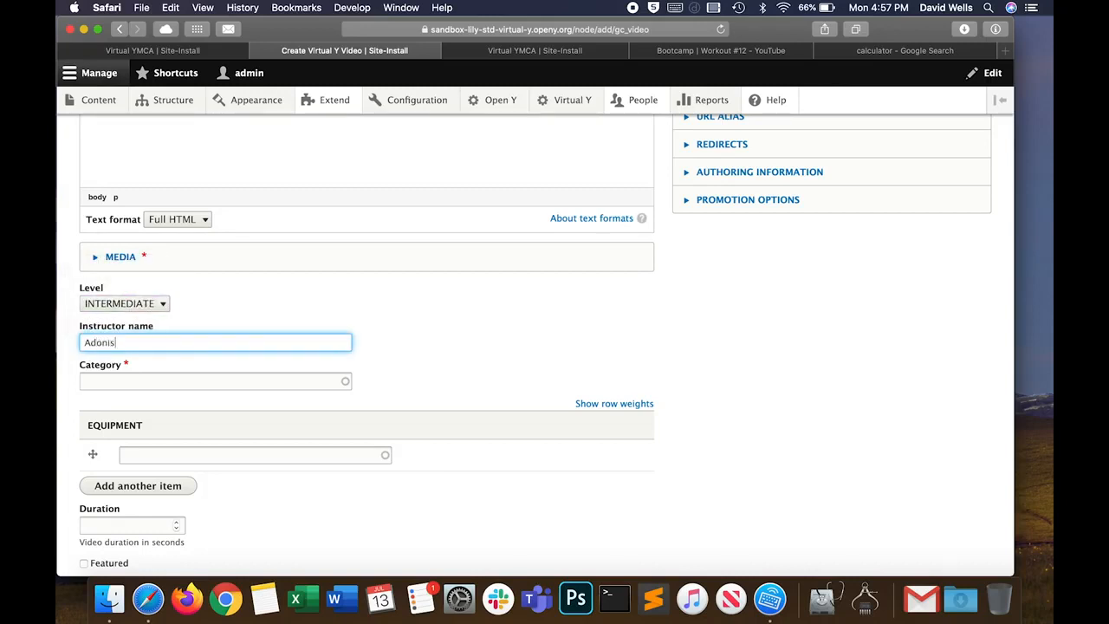
type("donis")
Step: Look up boot in the required Category field and choose Bootcamp (2)
left_click(100, 388)
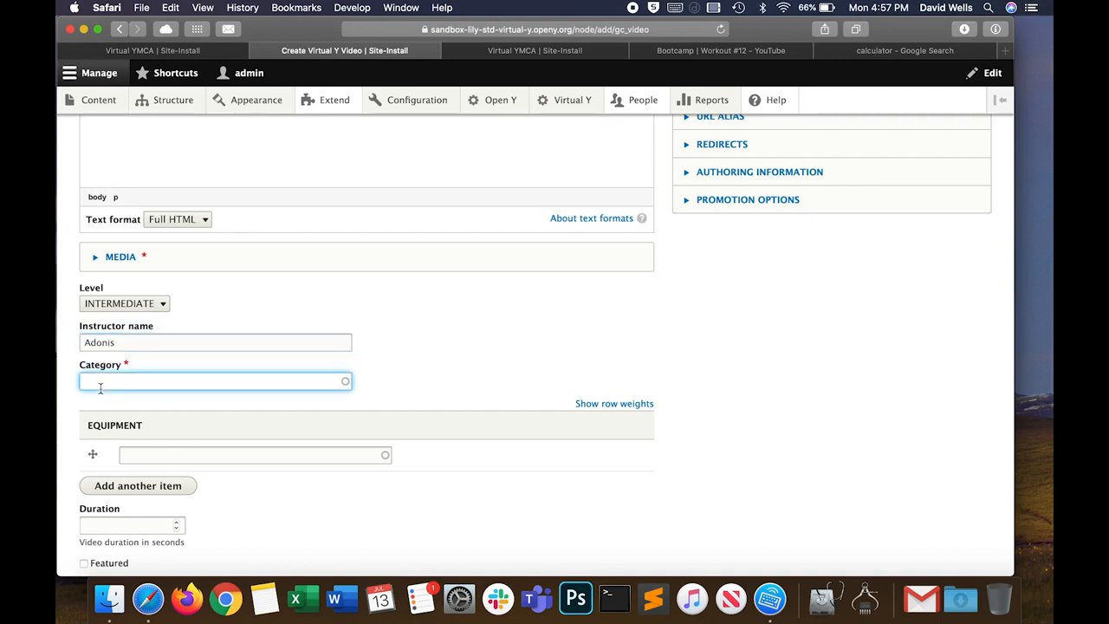
type("boot")
left_click(115, 403)
Step: Look up yoga in the Equipment field and clear the entry again
left_click(138, 455)
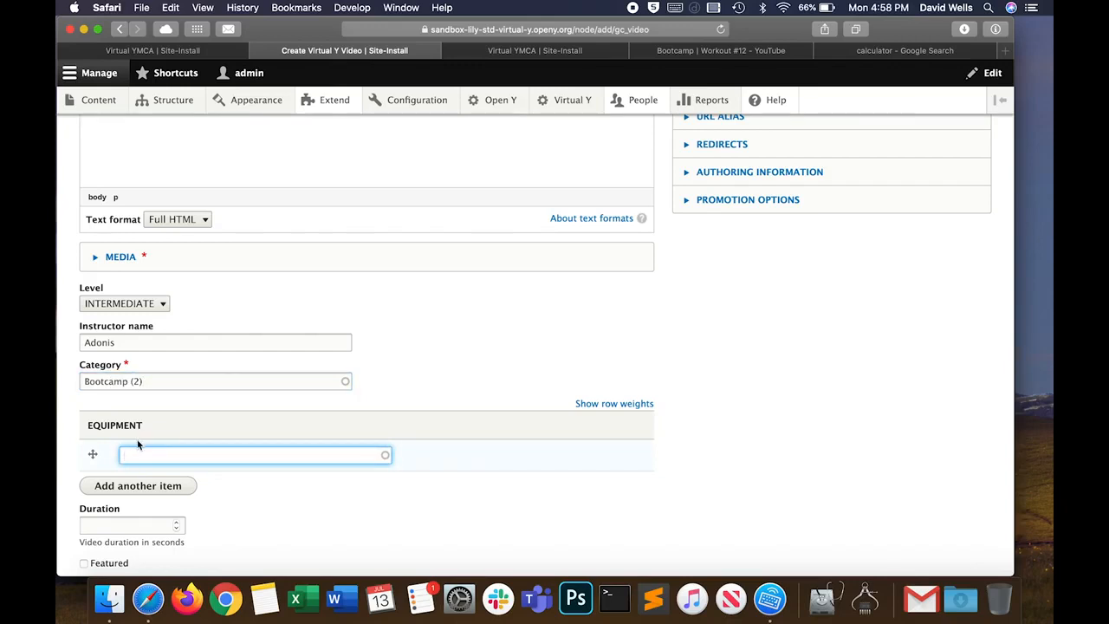
type("yoga")
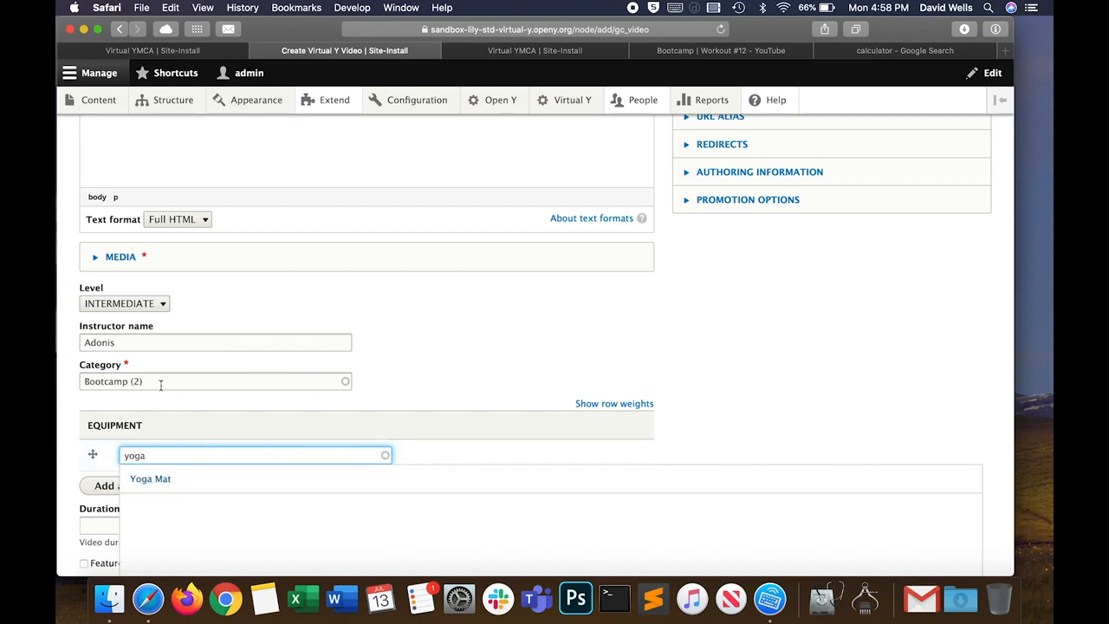
double_click(171, 456)
key("BackSpace")
mouse_move(582, 104)
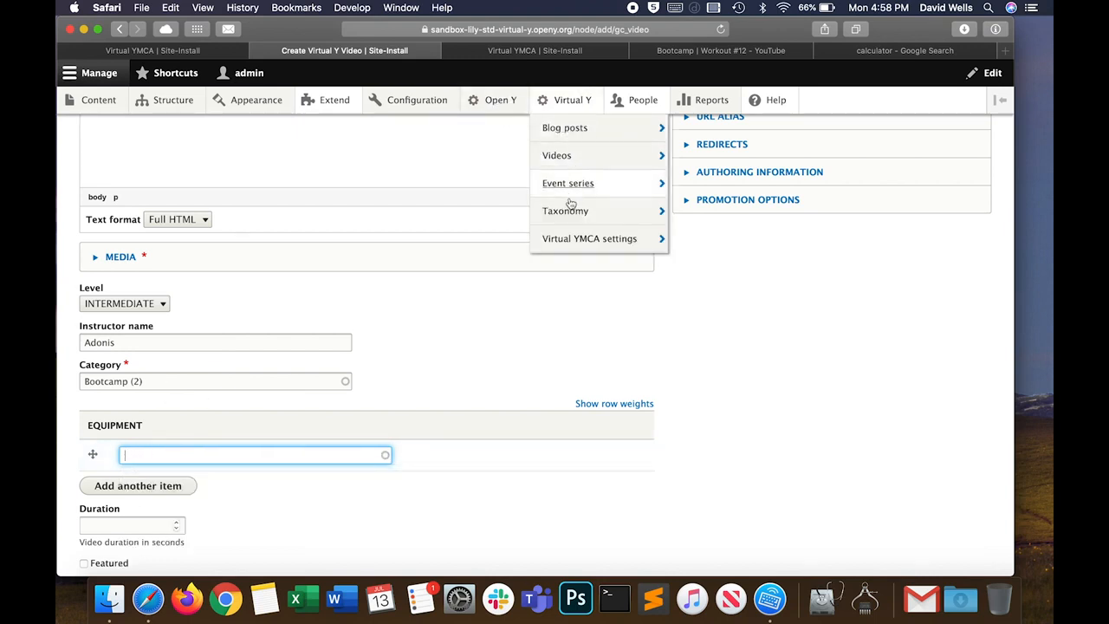
mouse_move(567, 214)
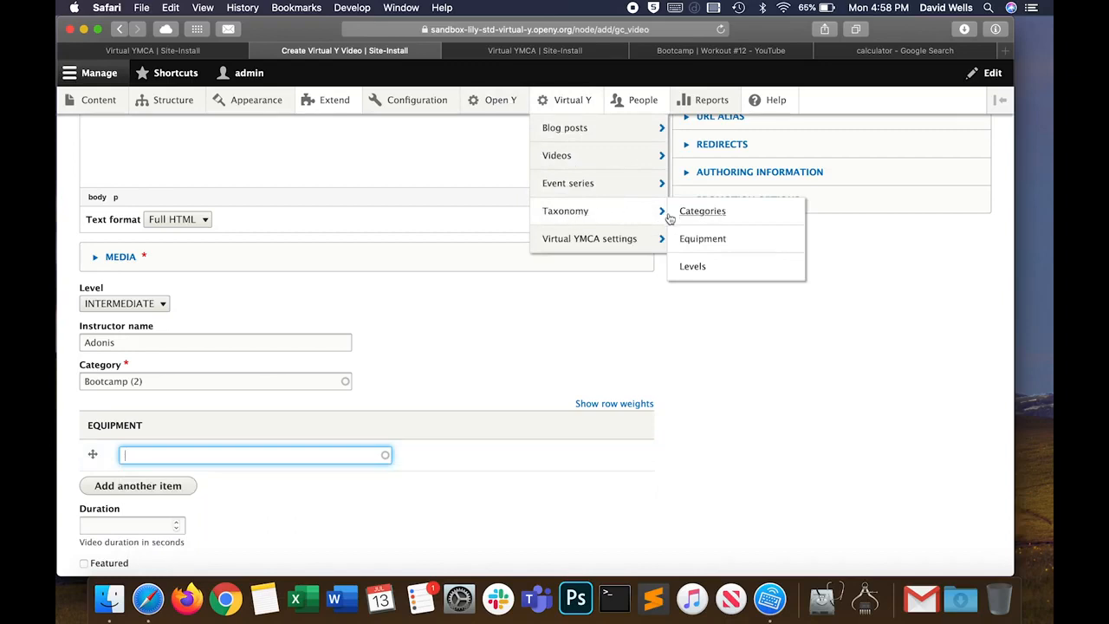
mouse_move(174, 102)
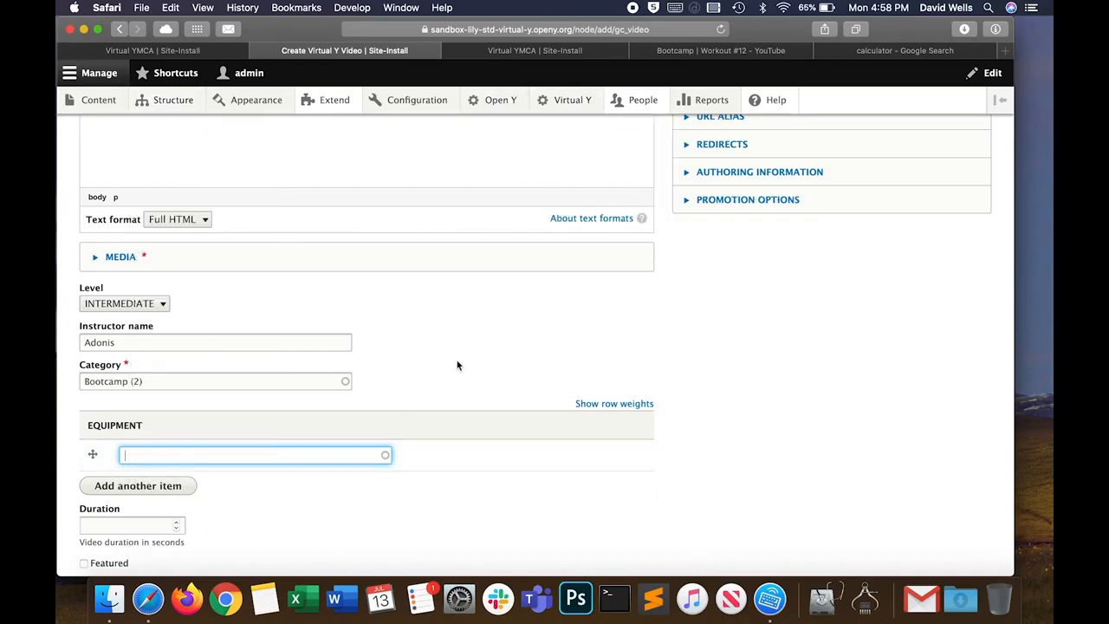
Step: Copy 1973 from the Google calculator, check the video's length on YouTube, and paste the number of seconds into Duration
scroll(456, 368, "down", 3)
left_click(105, 403)
left_click(856, 52)
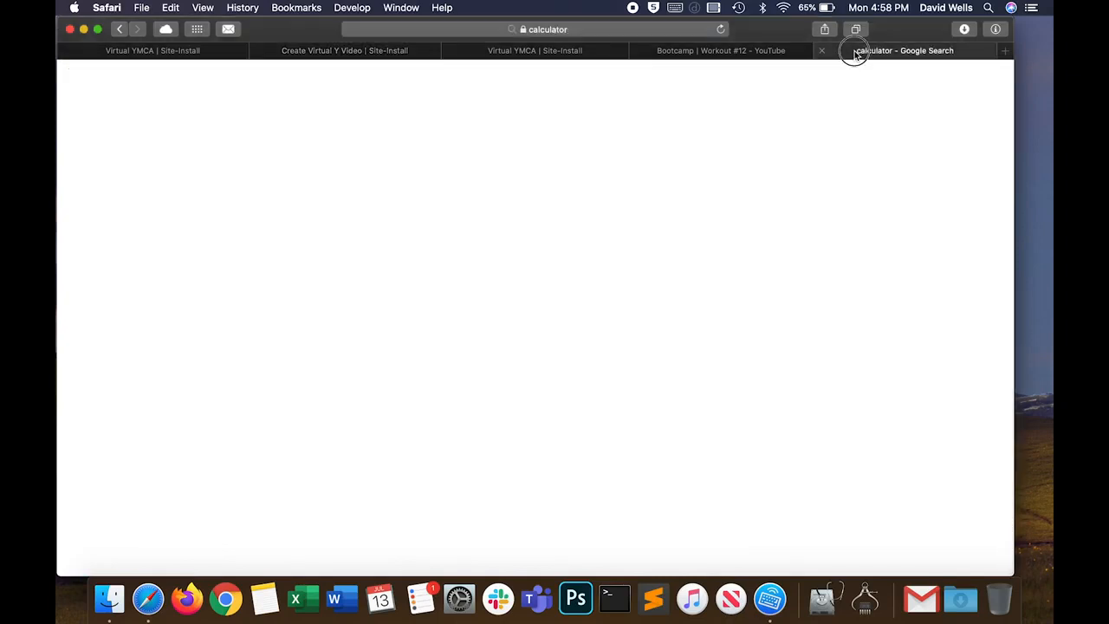
left_click_drag(571, 224, 617, 221)
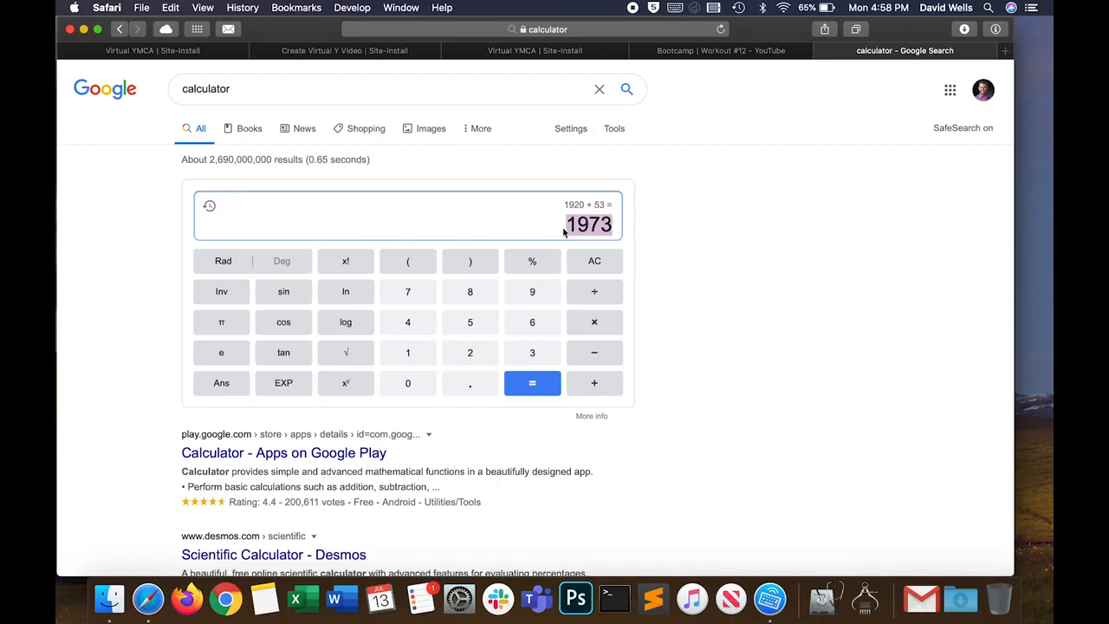
key("super+c")
left_click(669, 54)
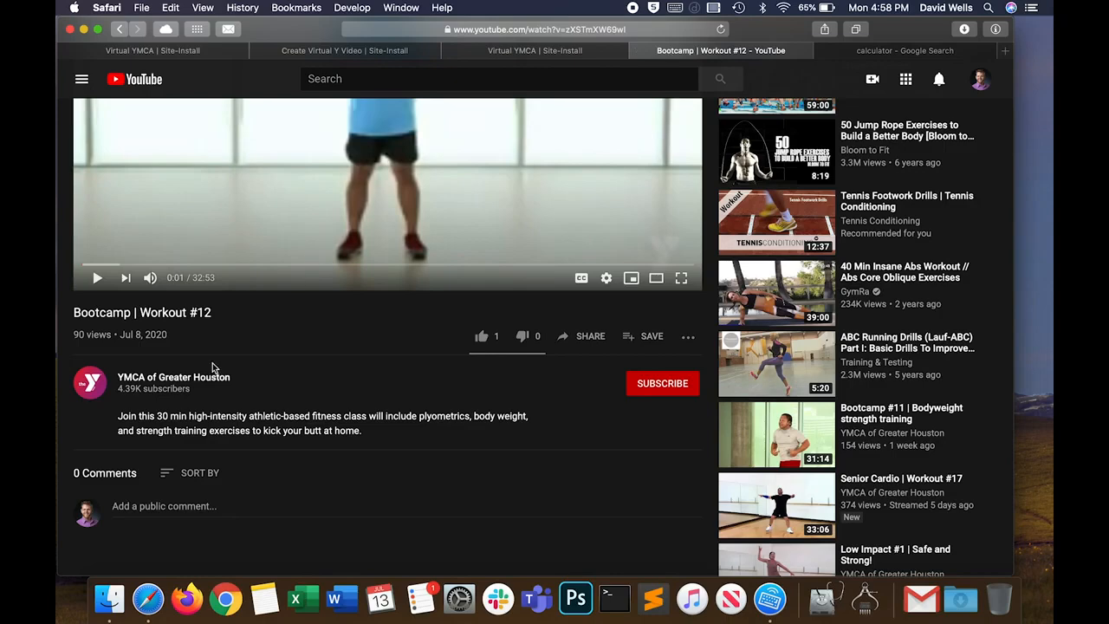
scroll(212, 369, "up", 1)
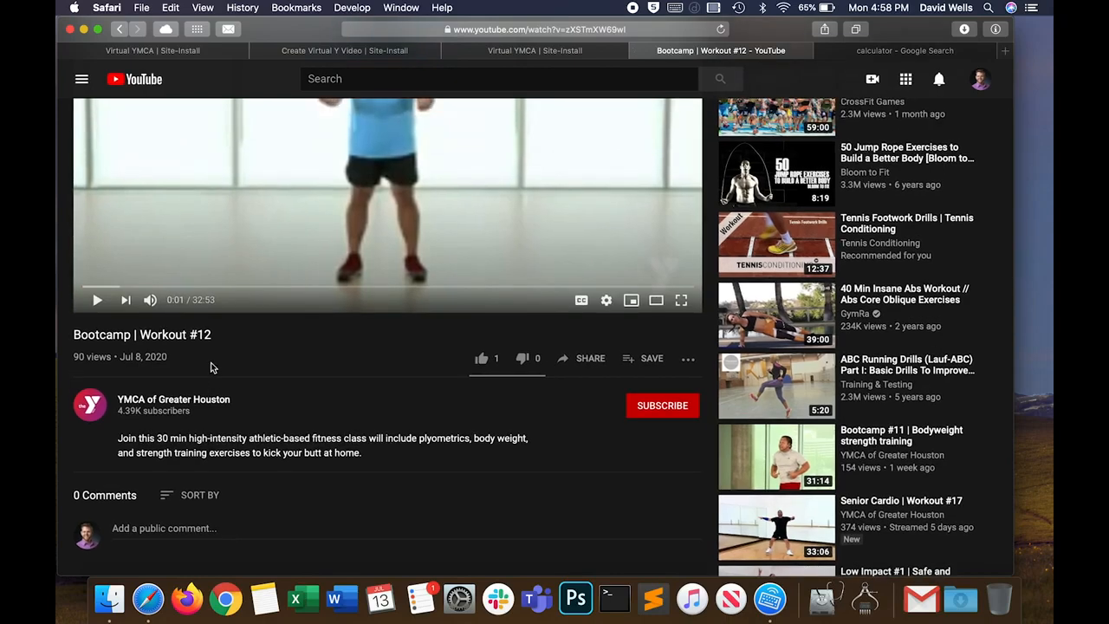
left_click(902, 54)
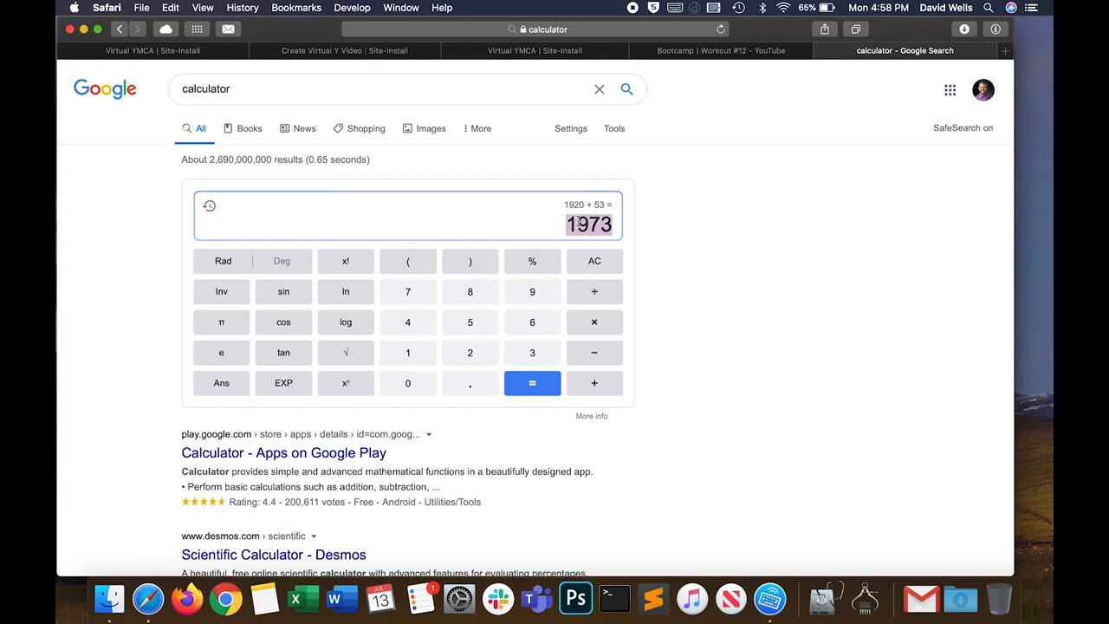
left_click(384, 51)
key("super+v")
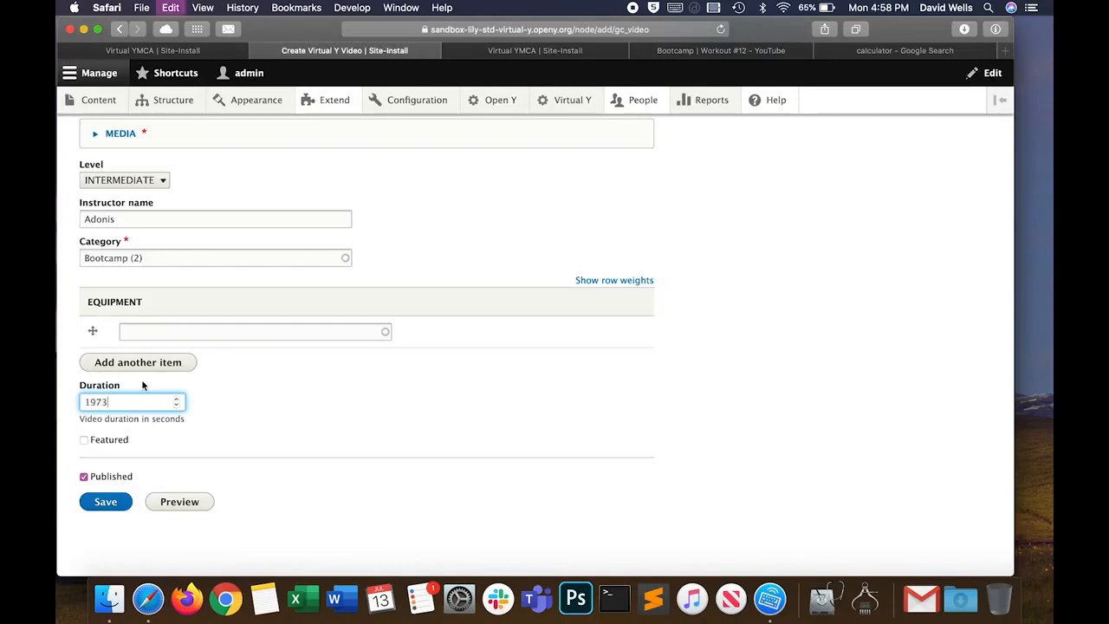
Step: Save the new Virtual Y Video and dismiss its status message, briefly viewing the edit form before returning to the video's page
left_click(97, 504)
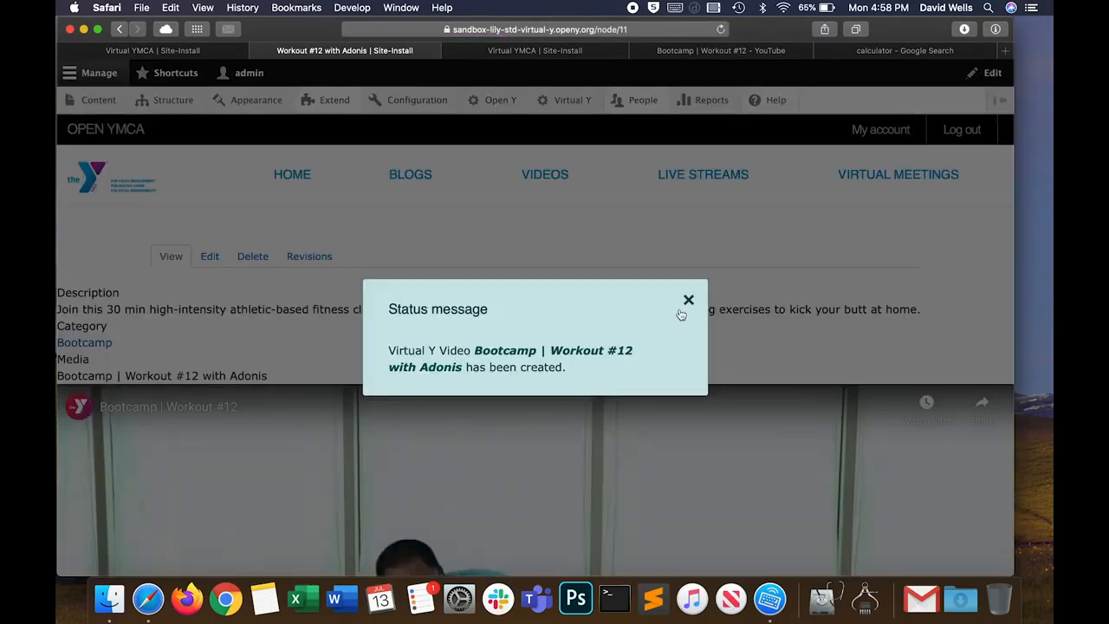
left_click(681, 312)
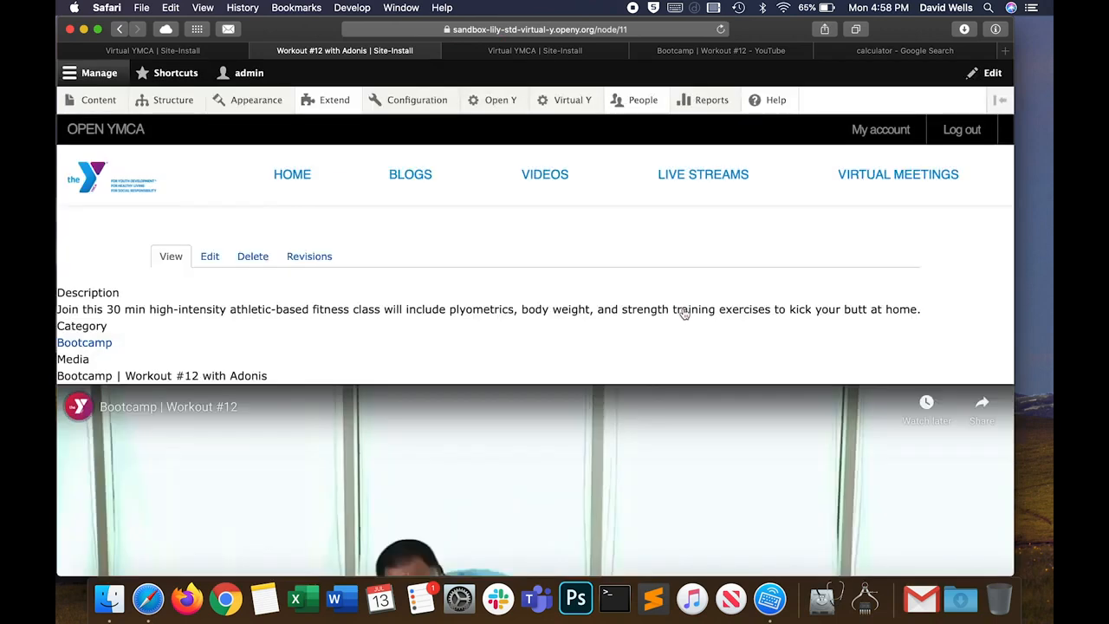
left_click(212, 257)
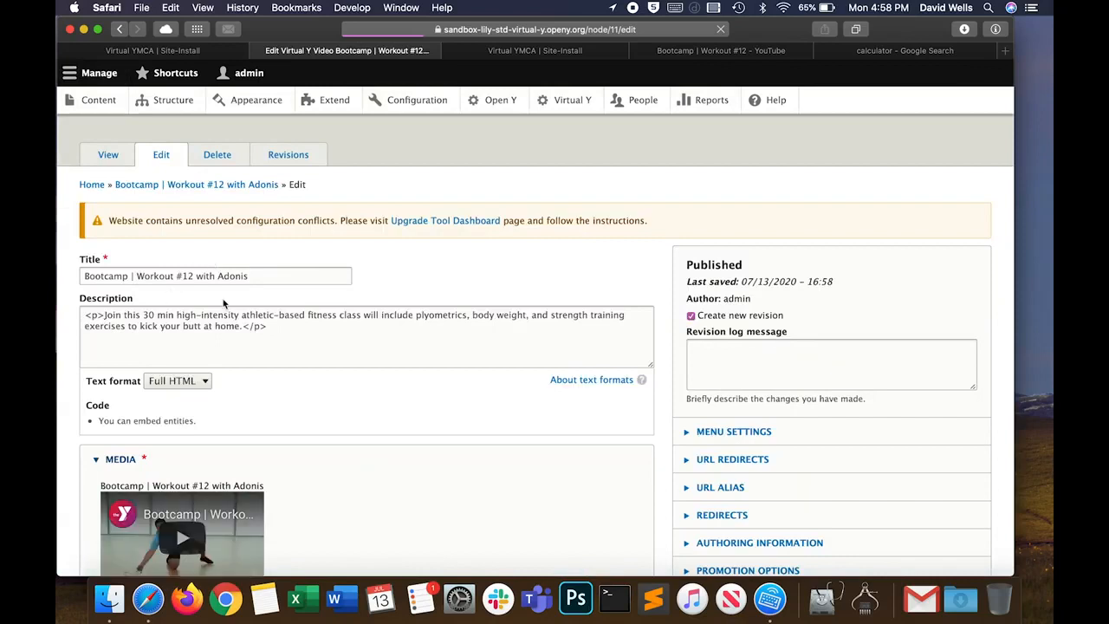
left_click(122, 29)
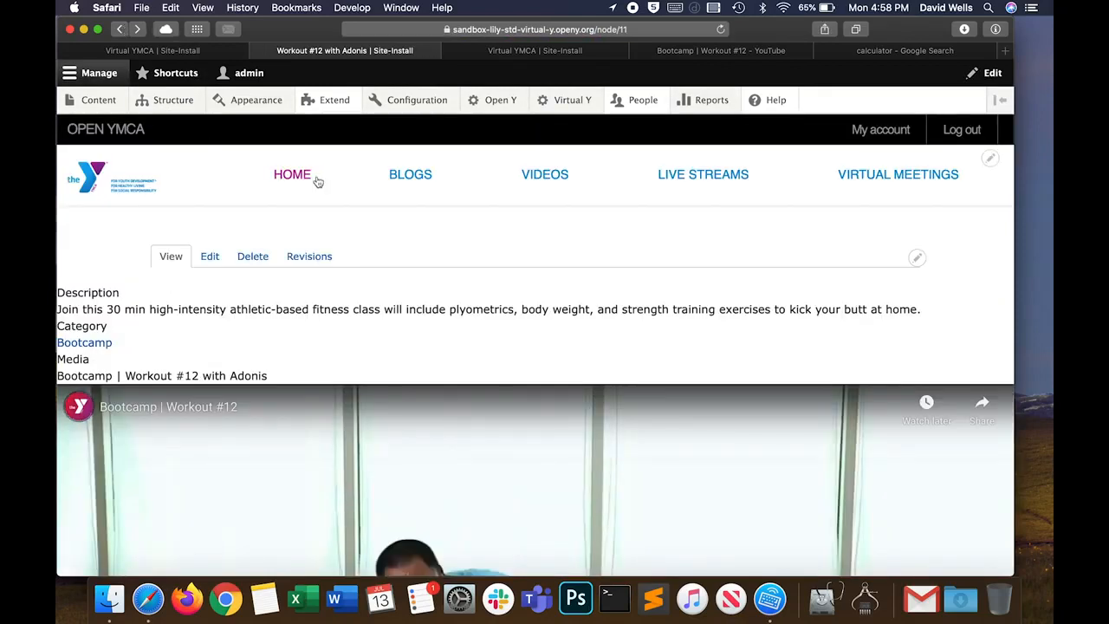
Step: Browse the site's videos to the Bootcamp category and open the new Workout #12 video to review its page
left_click(550, 176)
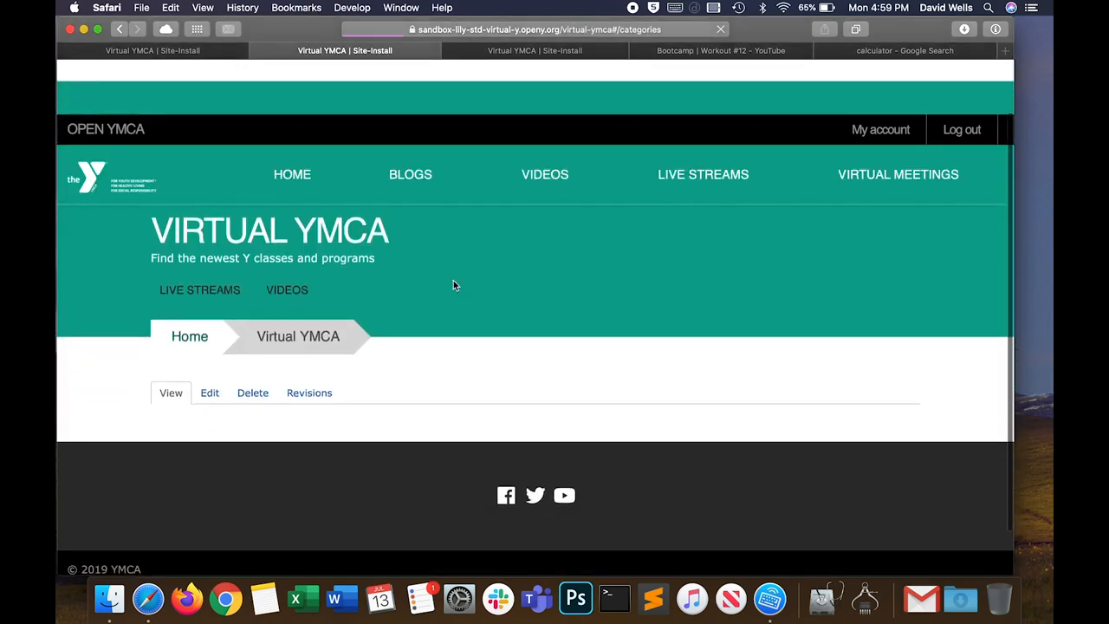
scroll(455, 286, "down", 3)
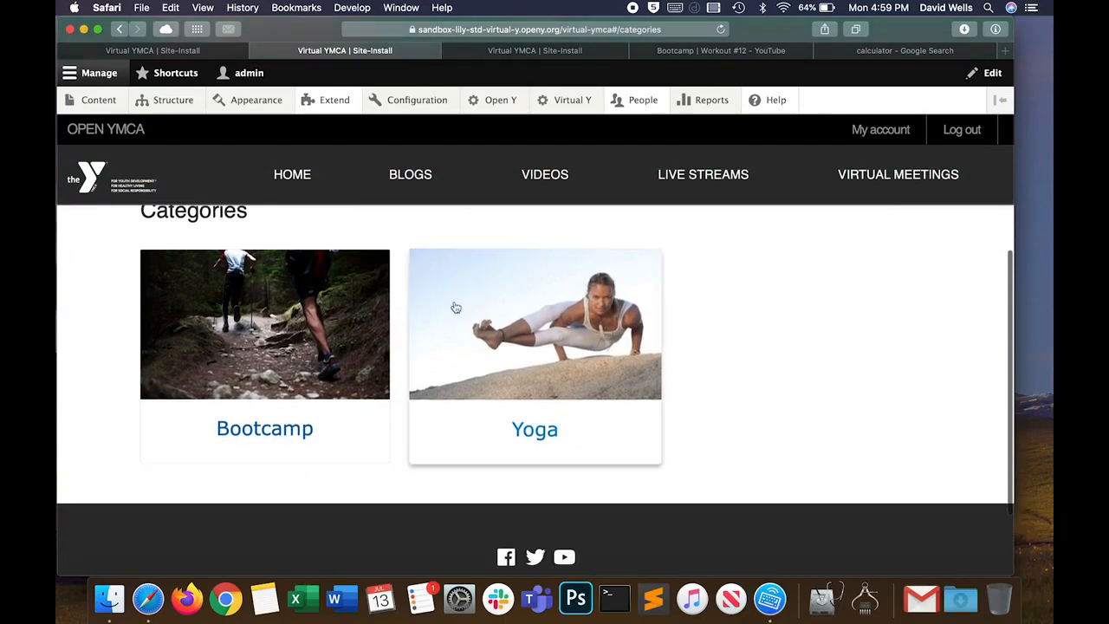
left_click(136, 196)
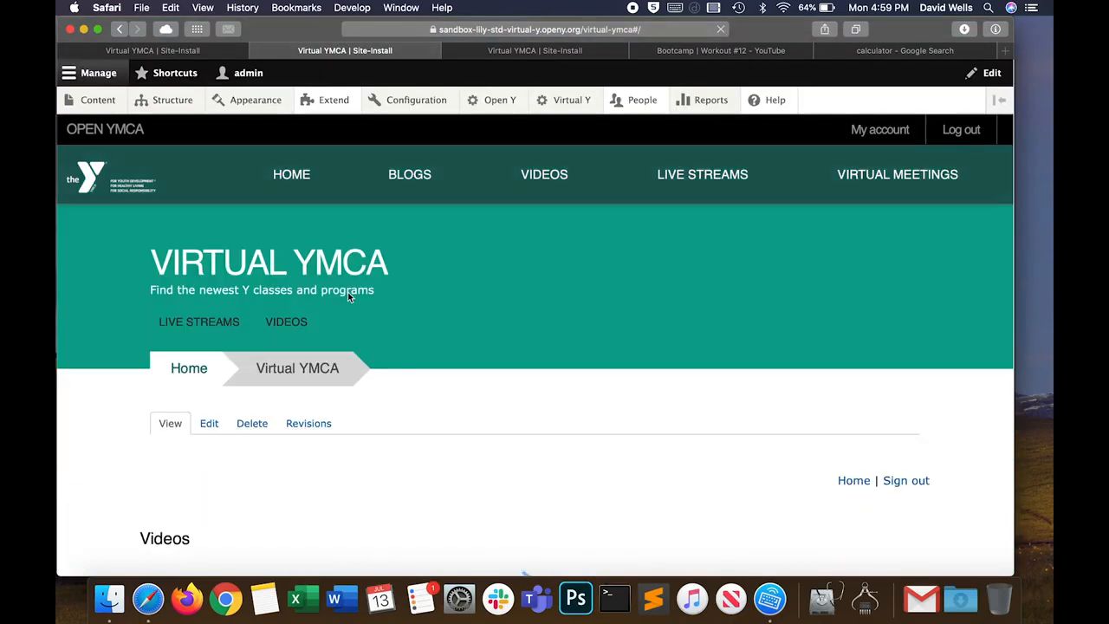
scroll(348, 297, "up", 3)
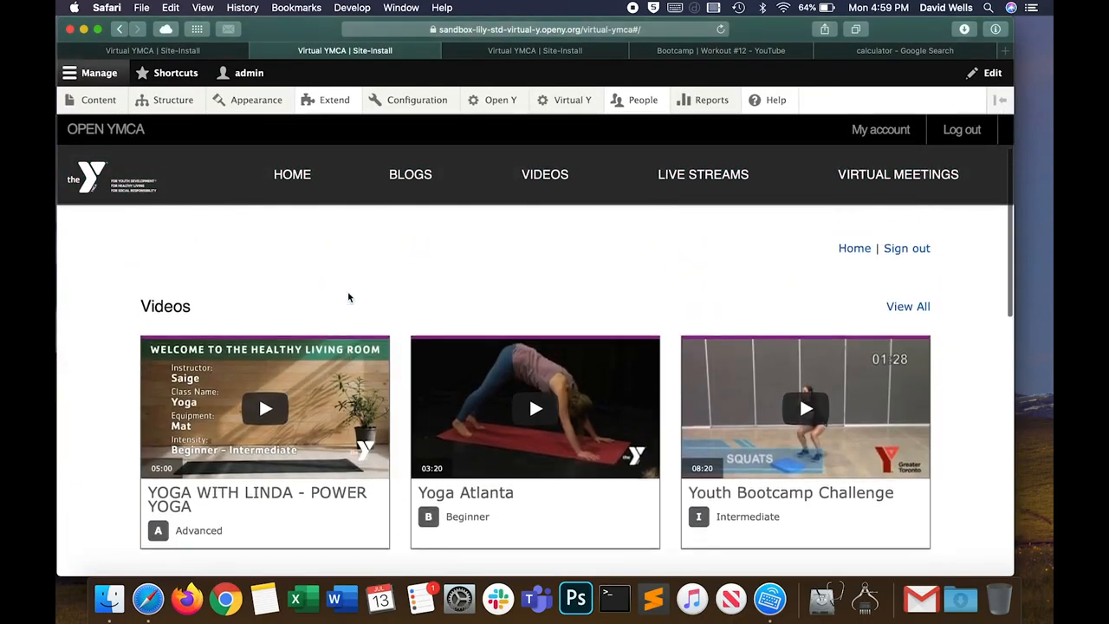
left_click(910, 329)
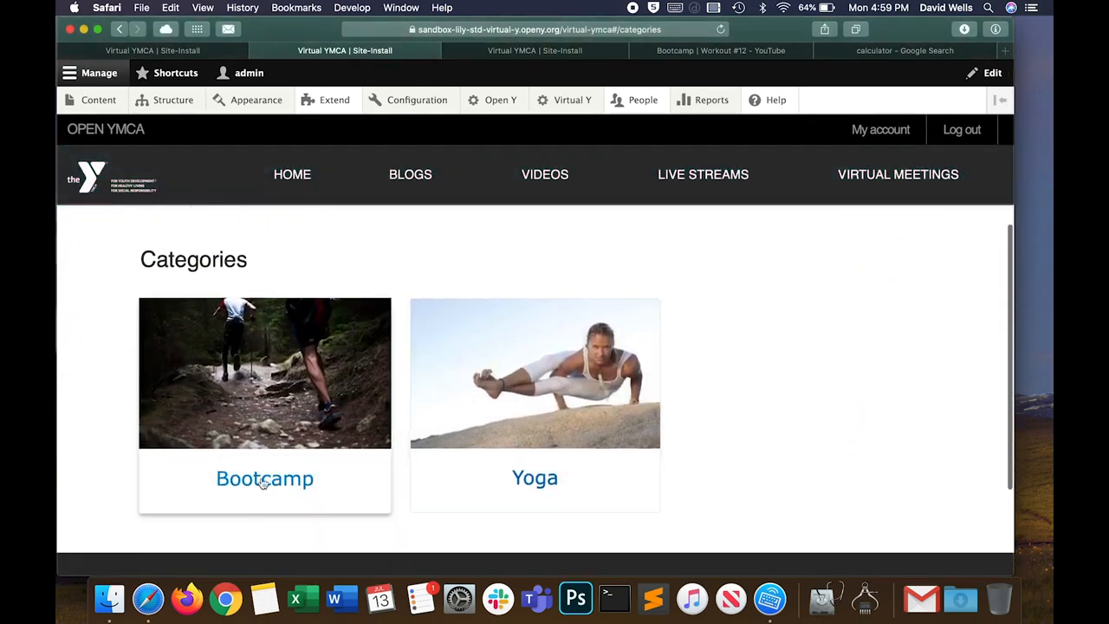
left_click(259, 478)
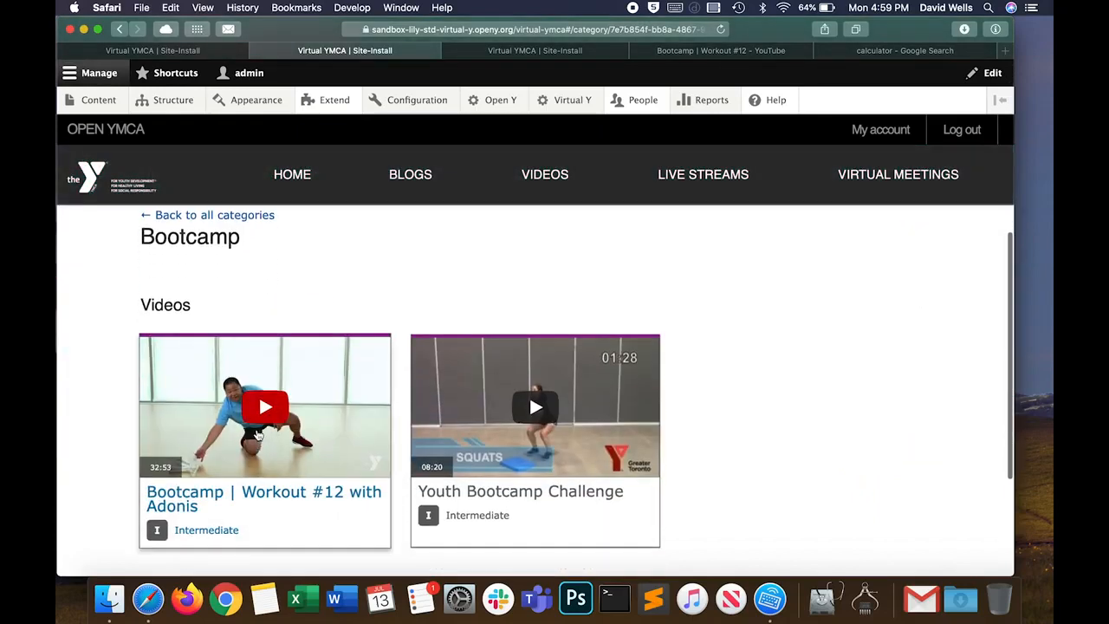
left_click(258, 421)
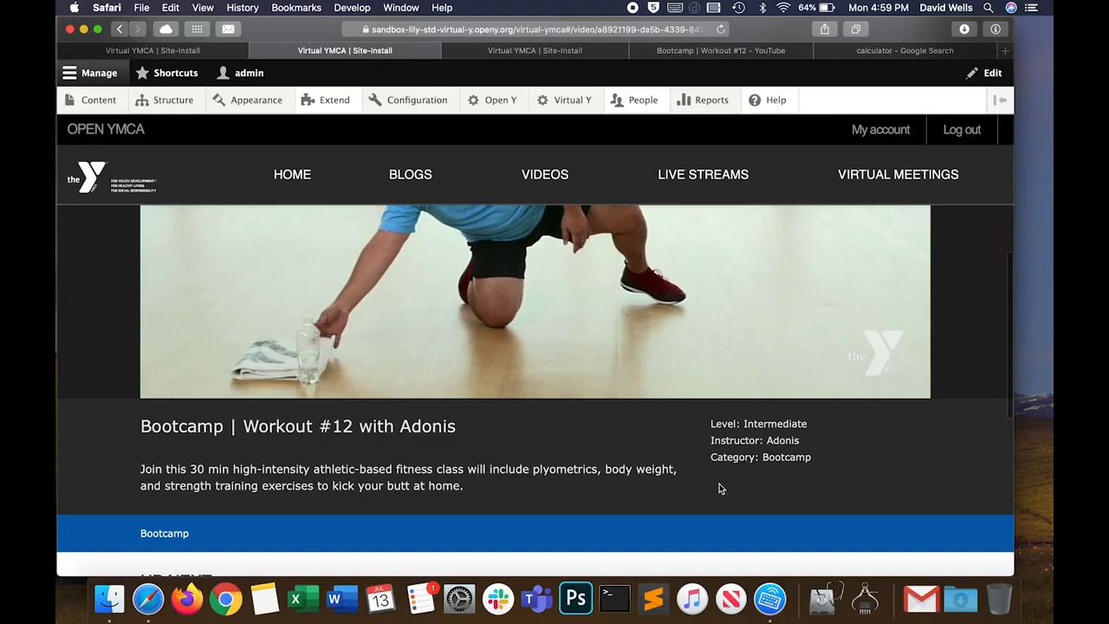
Step: Open the Bootcamp | Workout #12 item for editing from the site's content list, mark it as Featured and save it
scroll(739, 475, "up", 10)
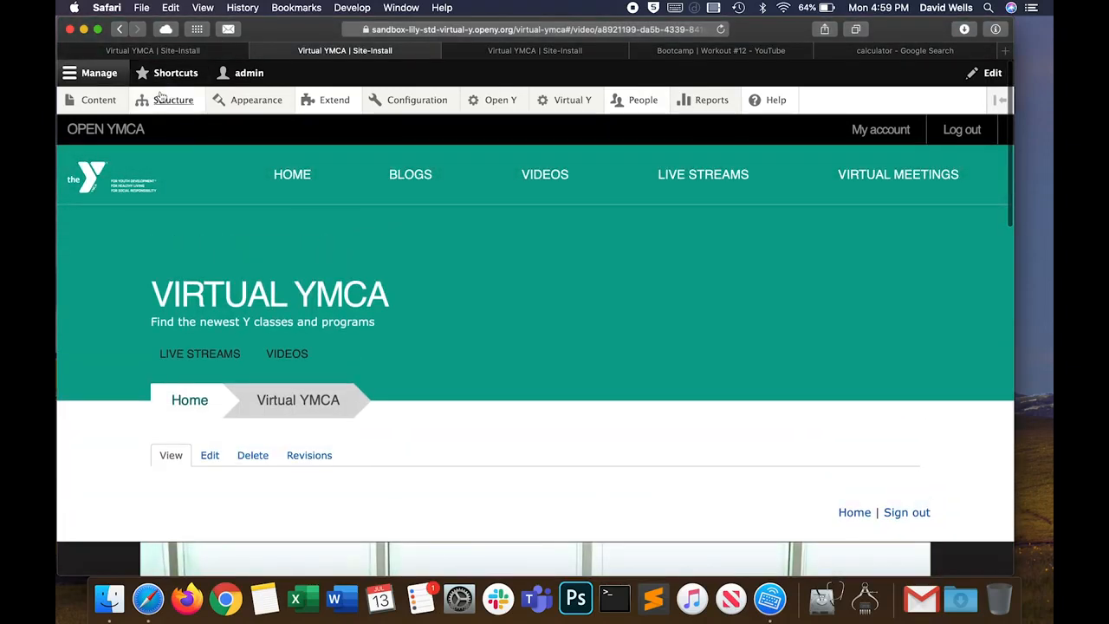
left_click(96, 101)
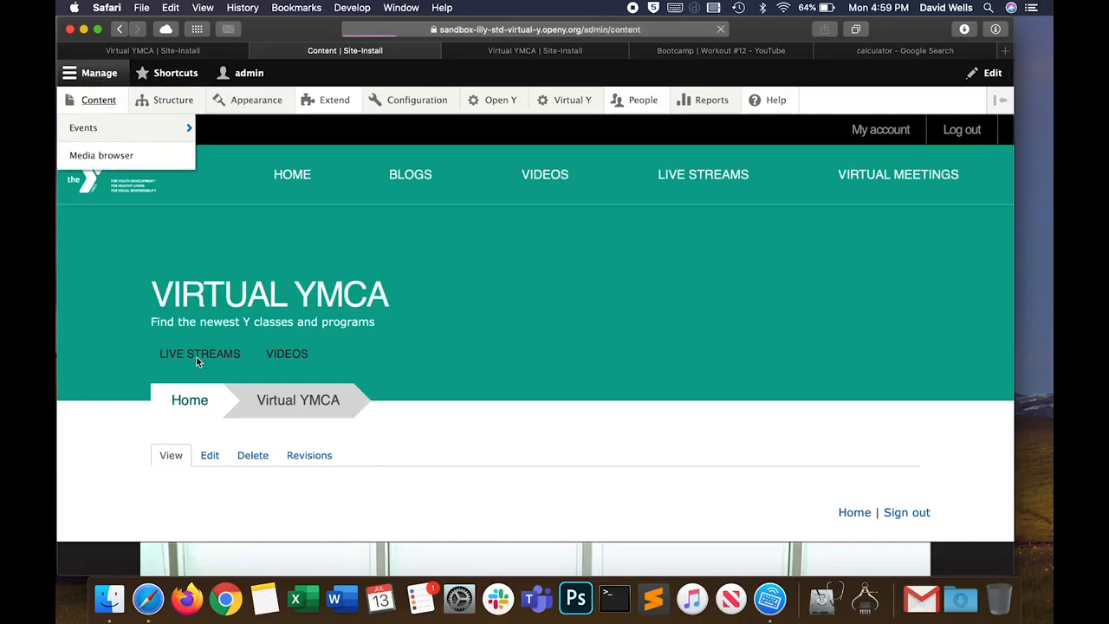
scroll(208, 297, "down", 3)
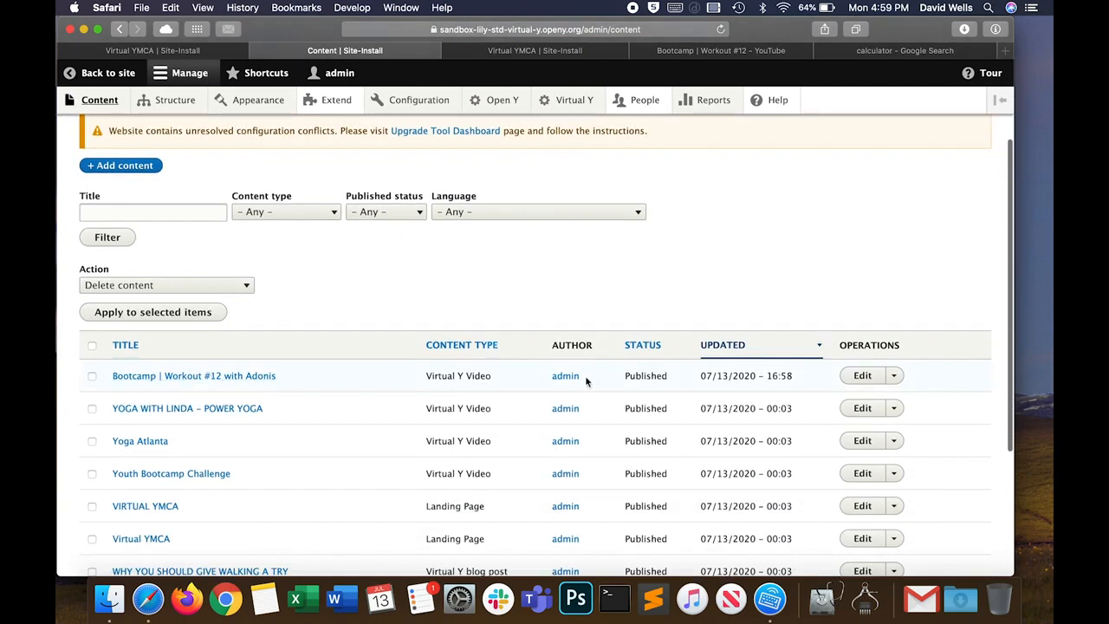
left_click(864, 377)
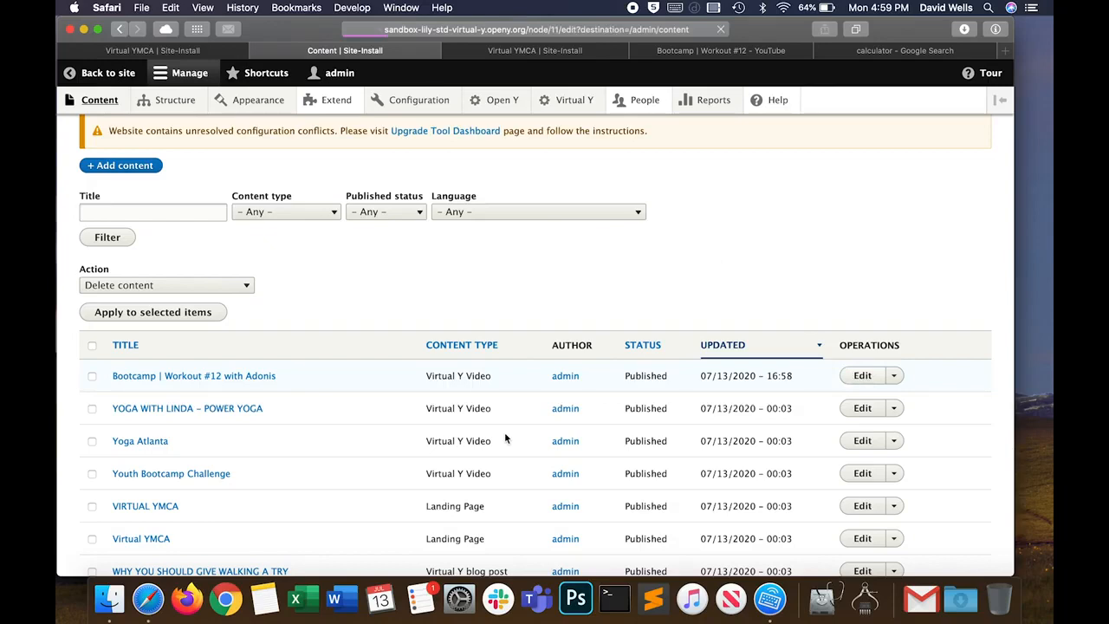
scroll(503, 298, "down", 5)
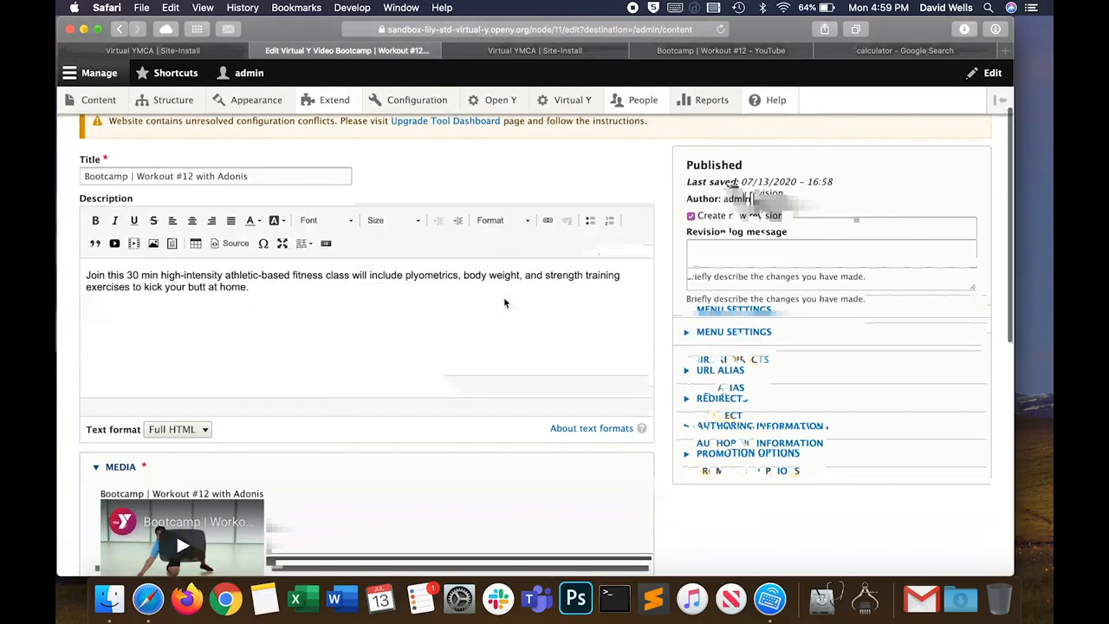
scroll(504, 297, "down", 10)
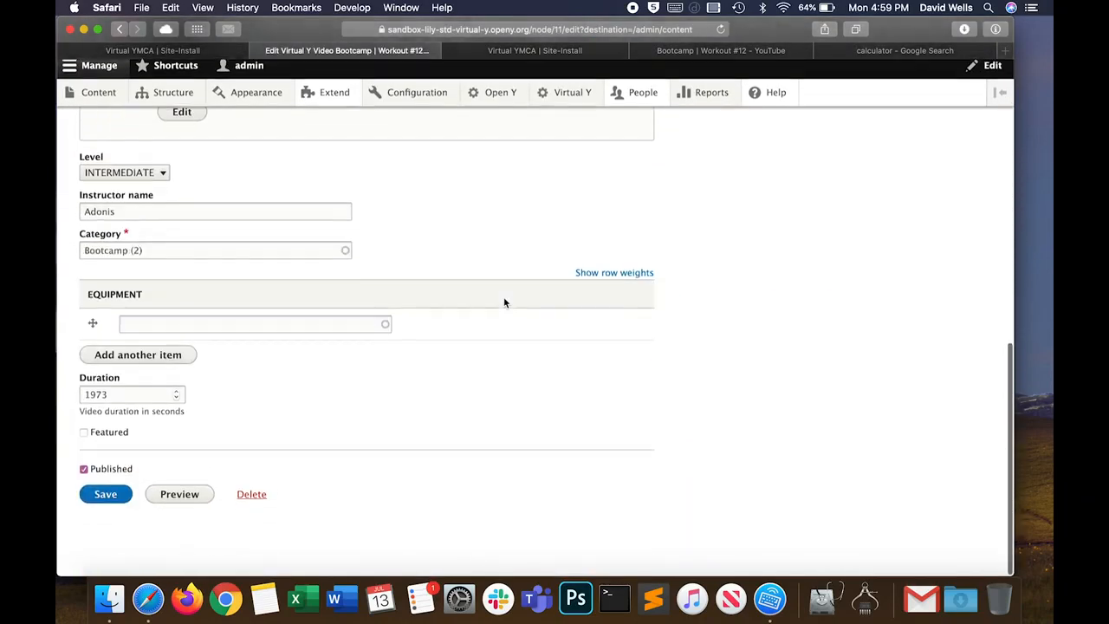
left_click(84, 441)
left_click(98, 503)
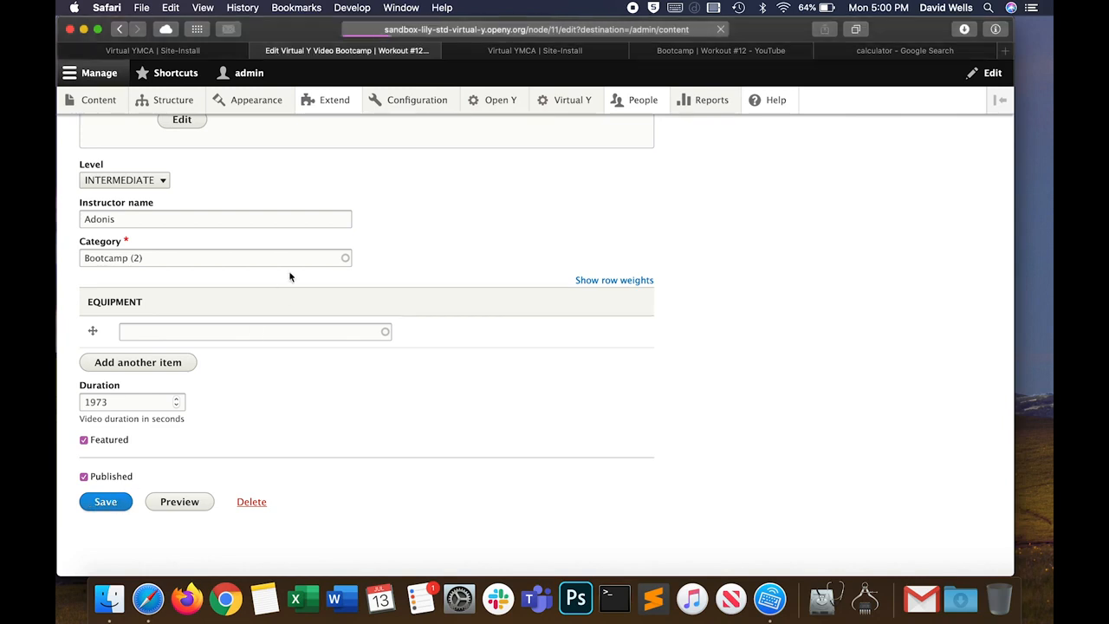
Step: Return to the Virtual YMCA home page and examine the order of its Videos listing
left_click(497, 52)
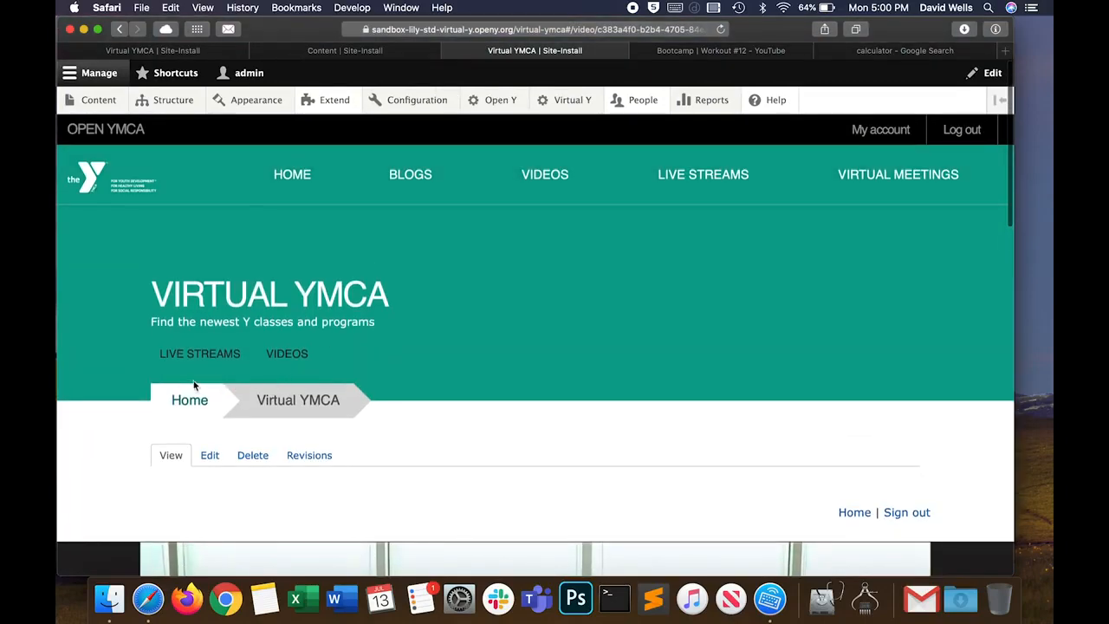
left_click(190, 400)
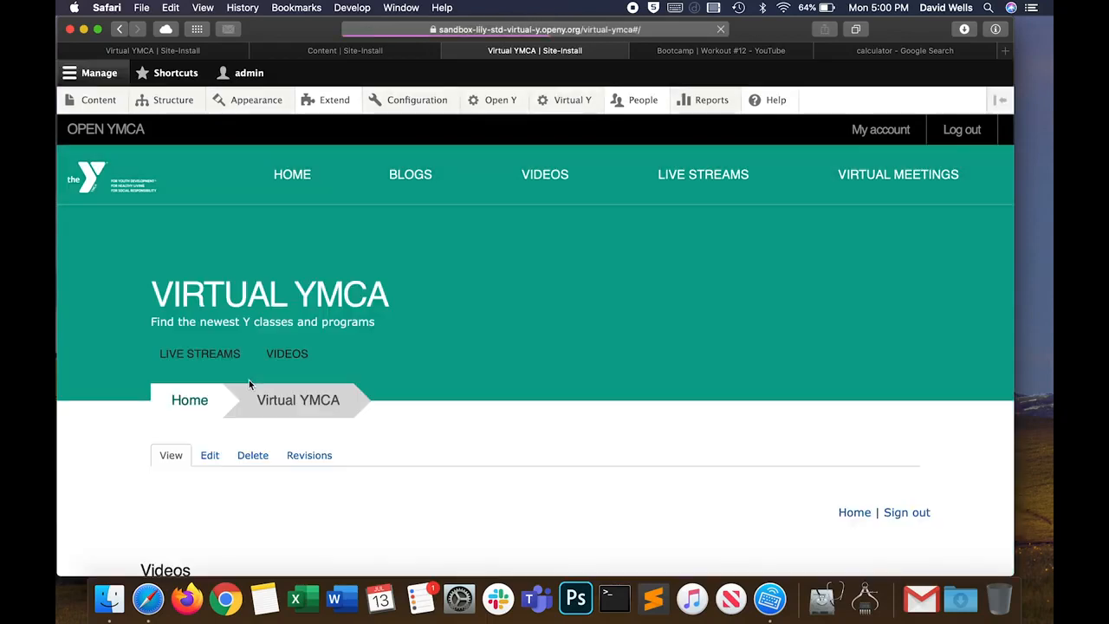
scroll(249, 380, "down", 10)
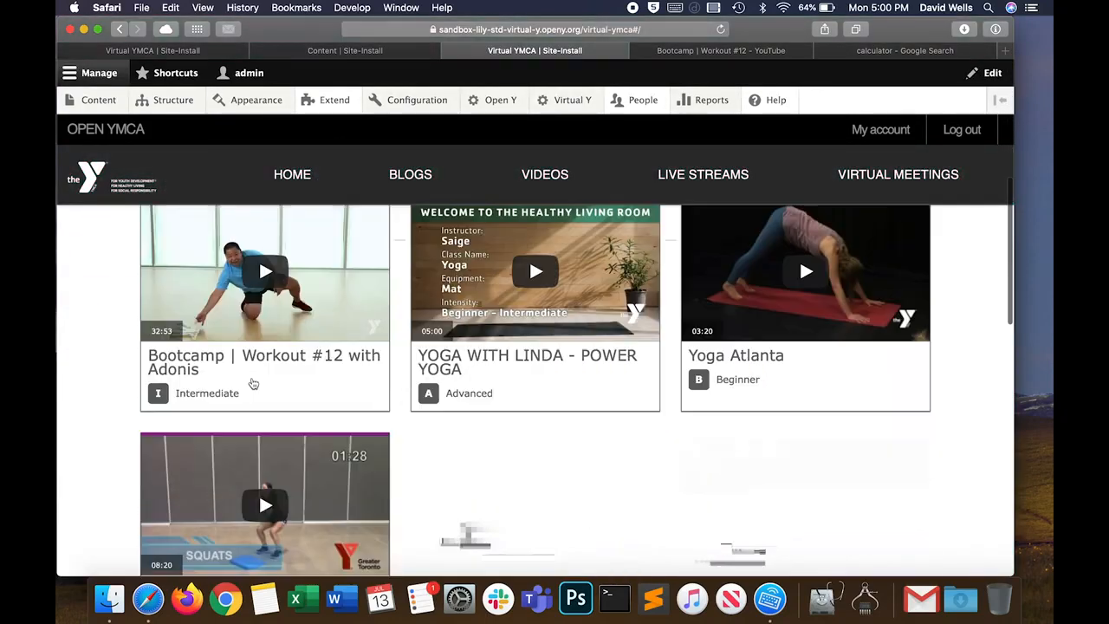